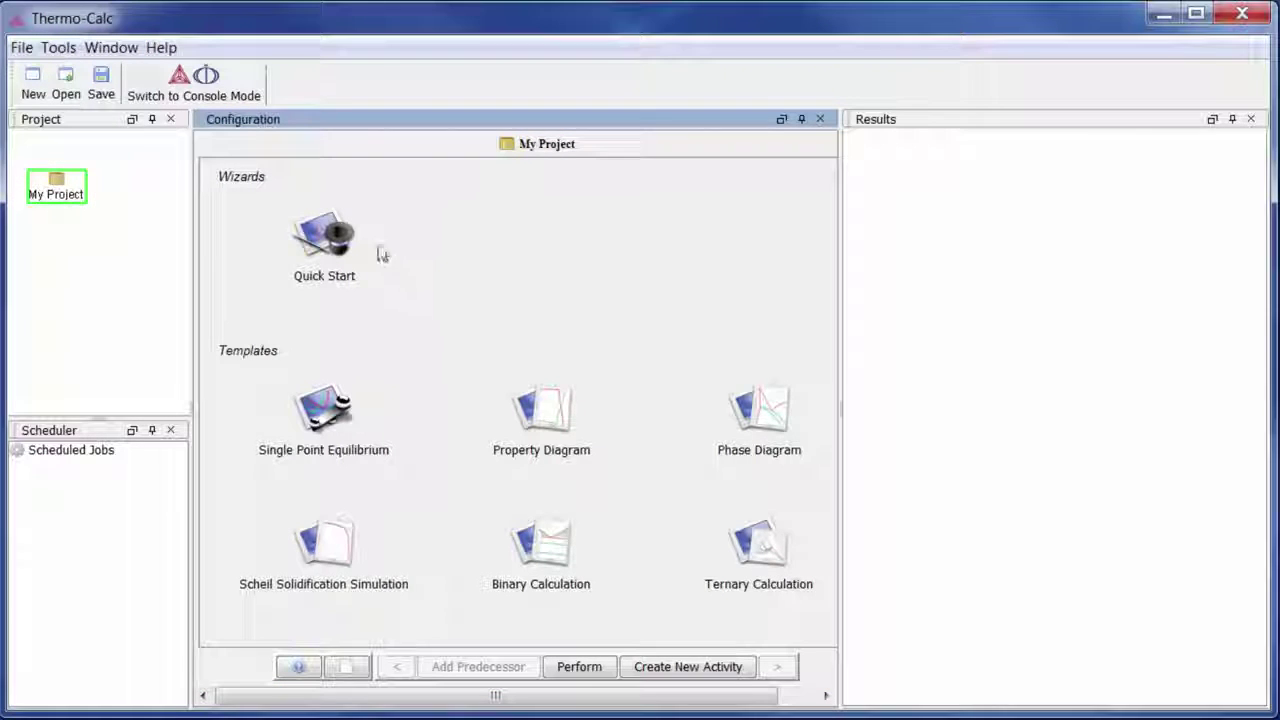
# Step: Start the Quick Start wizard and choose a property diagram as the project type
pyautogui.doubleClick(323, 245)
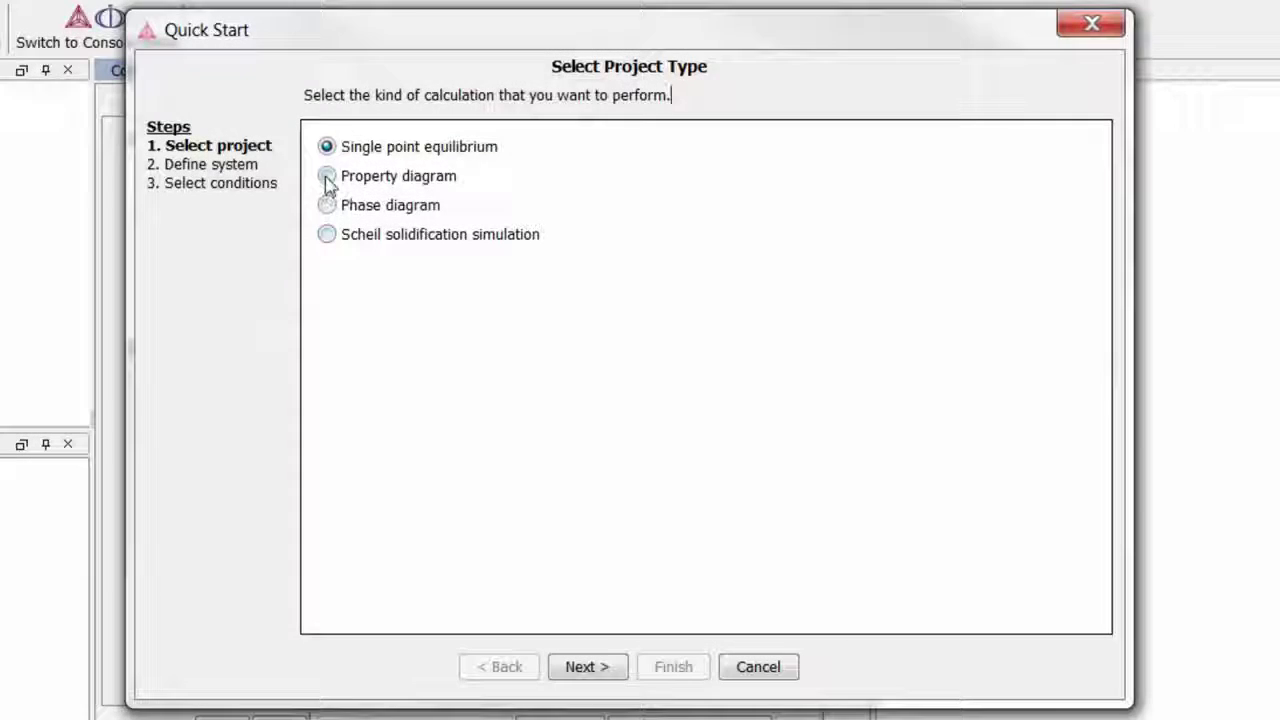
pyautogui.click(325, 178)
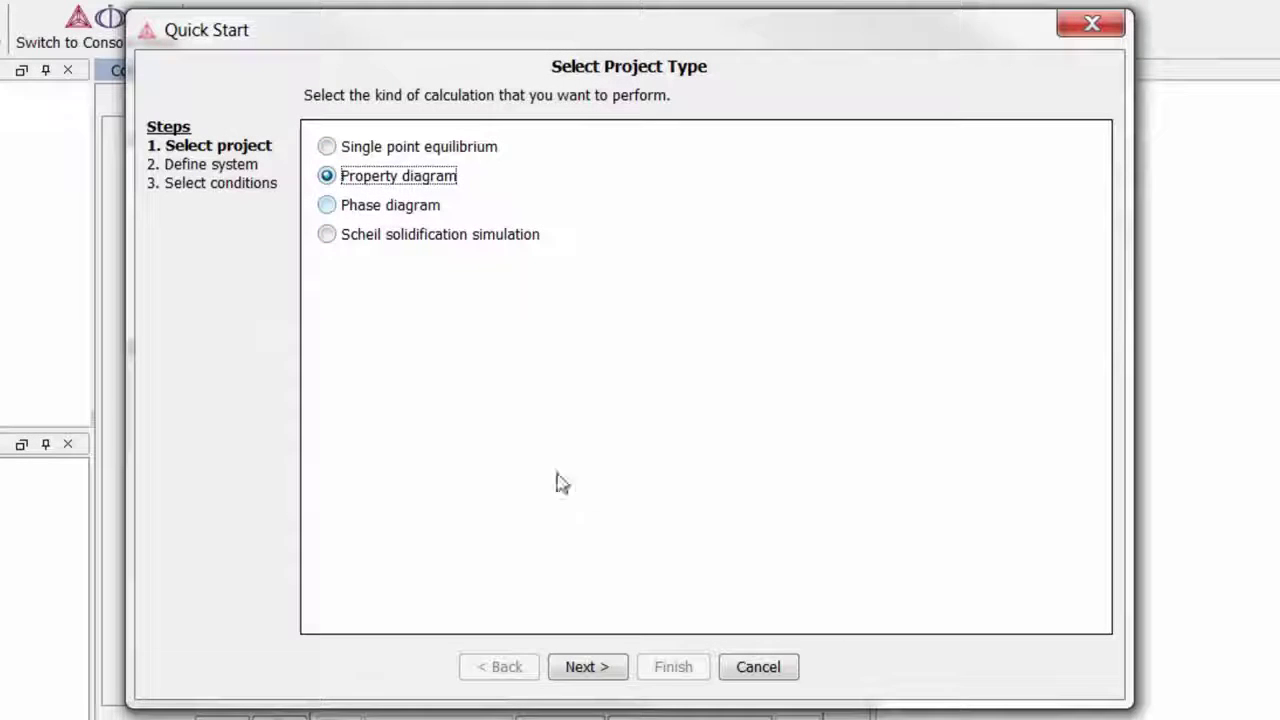
pyautogui.click(601, 668)
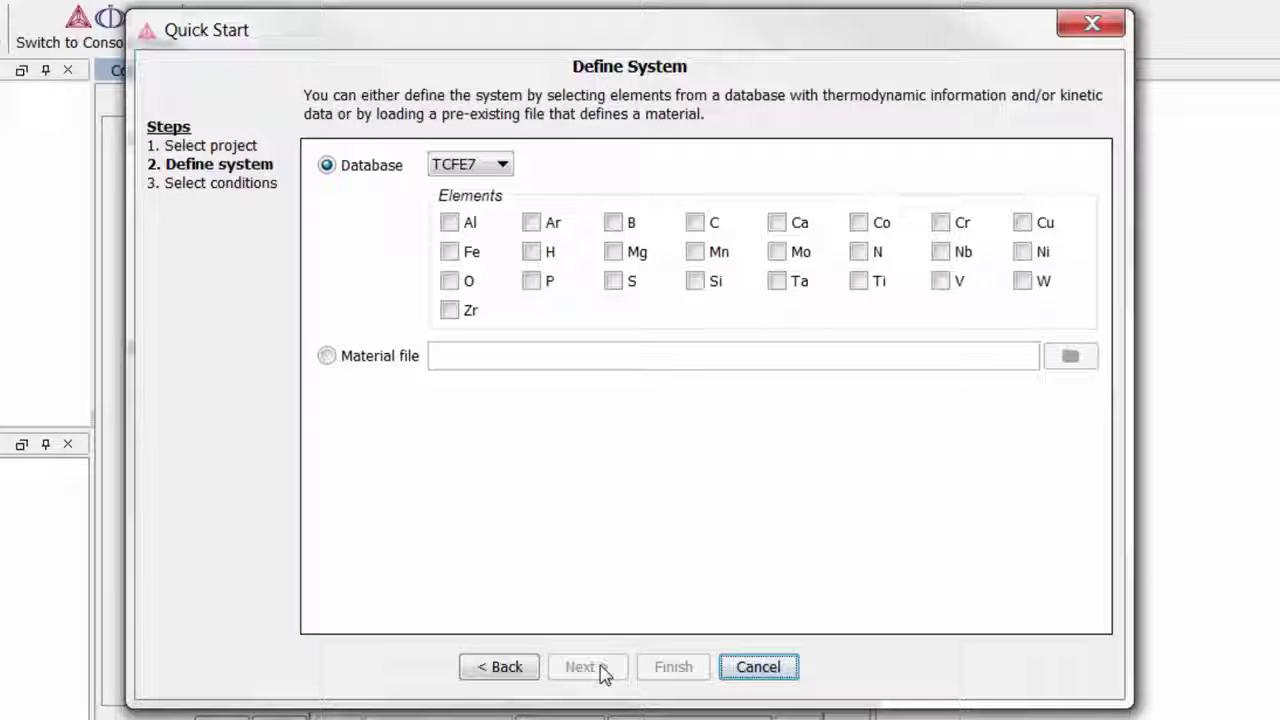
# Step: Define the system with the TCFE7 database and the elements Fe, Cr, Ni, Mo, Mn, Si and C
pyautogui.click(504, 170)
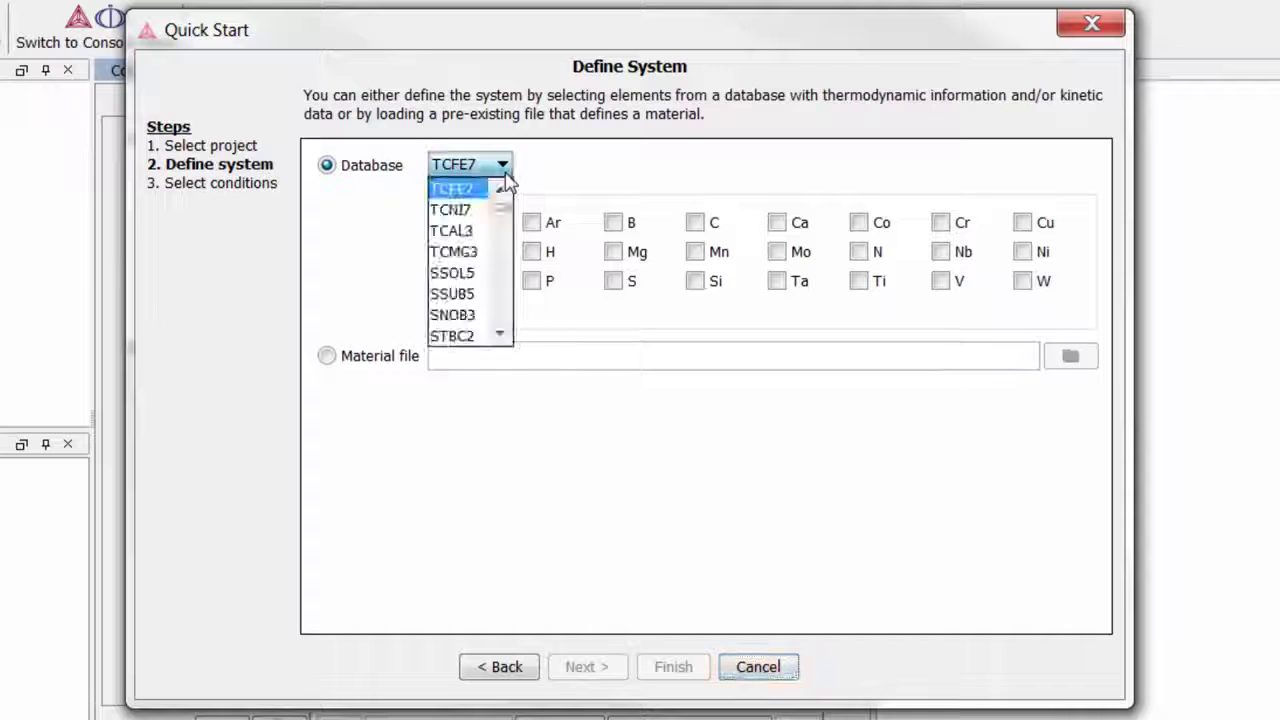
pyautogui.click(506, 182)
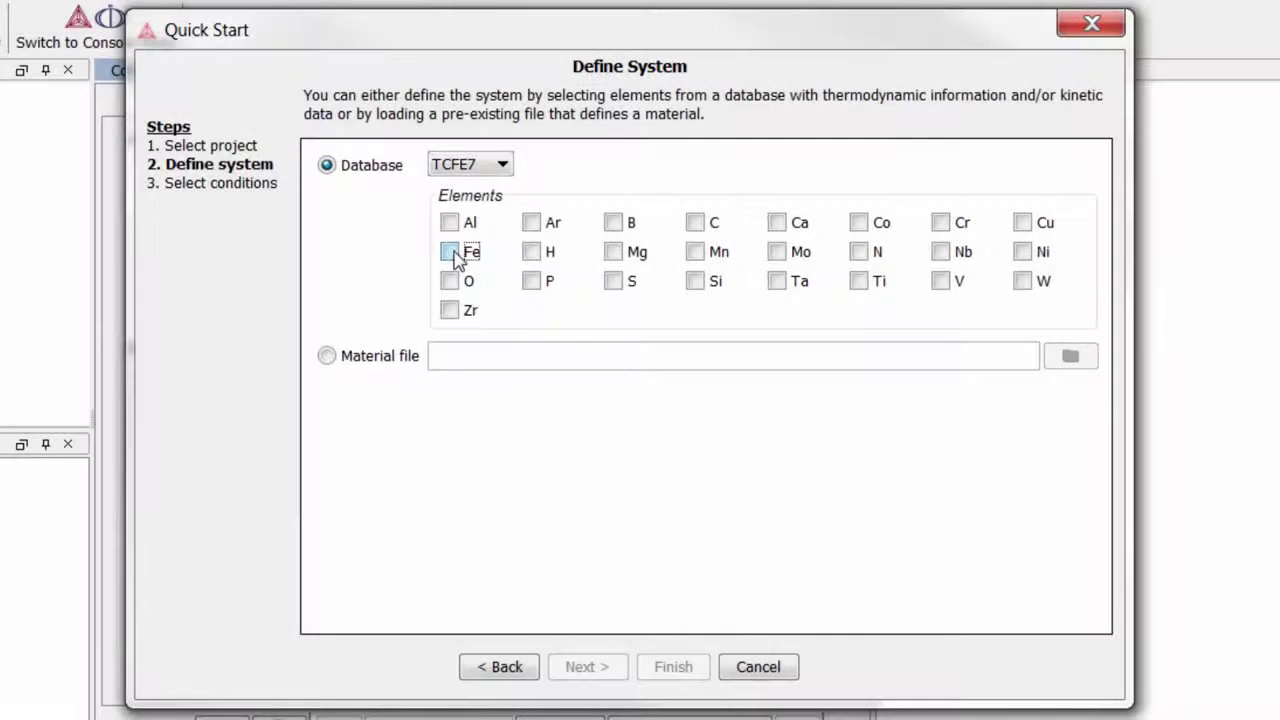
pyautogui.click(452, 251)
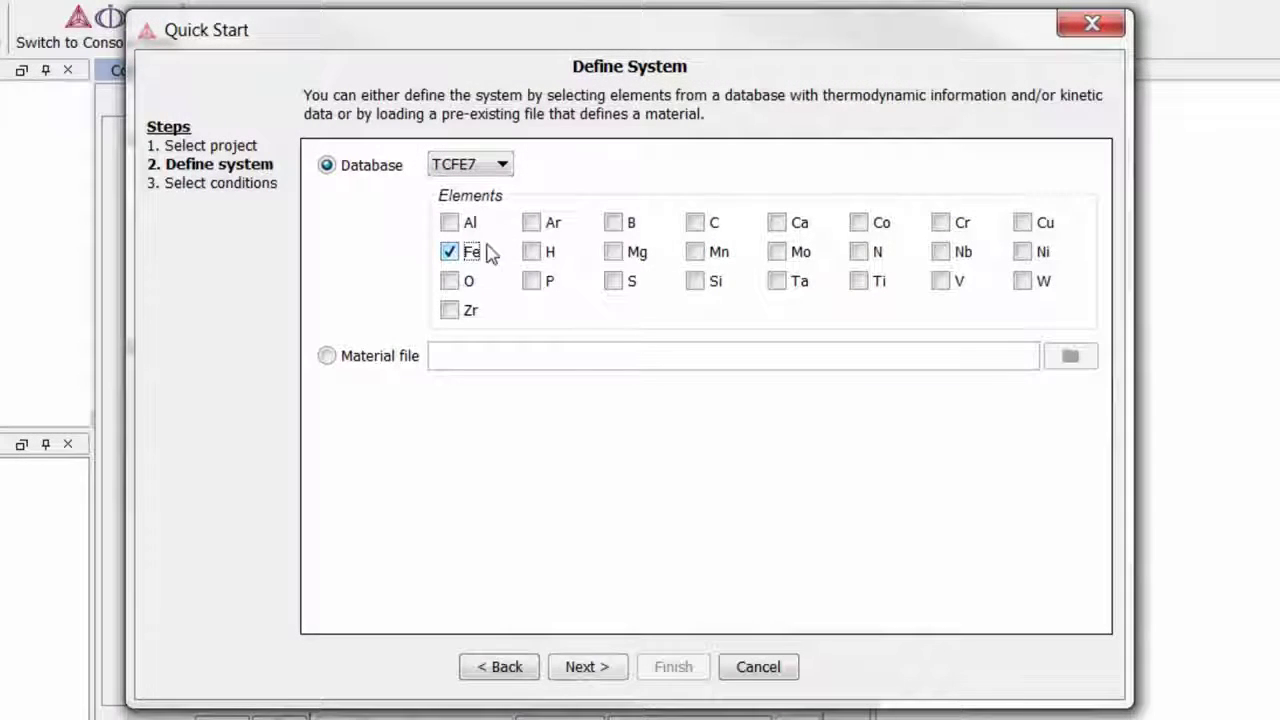
pyautogui.click(941, 224)
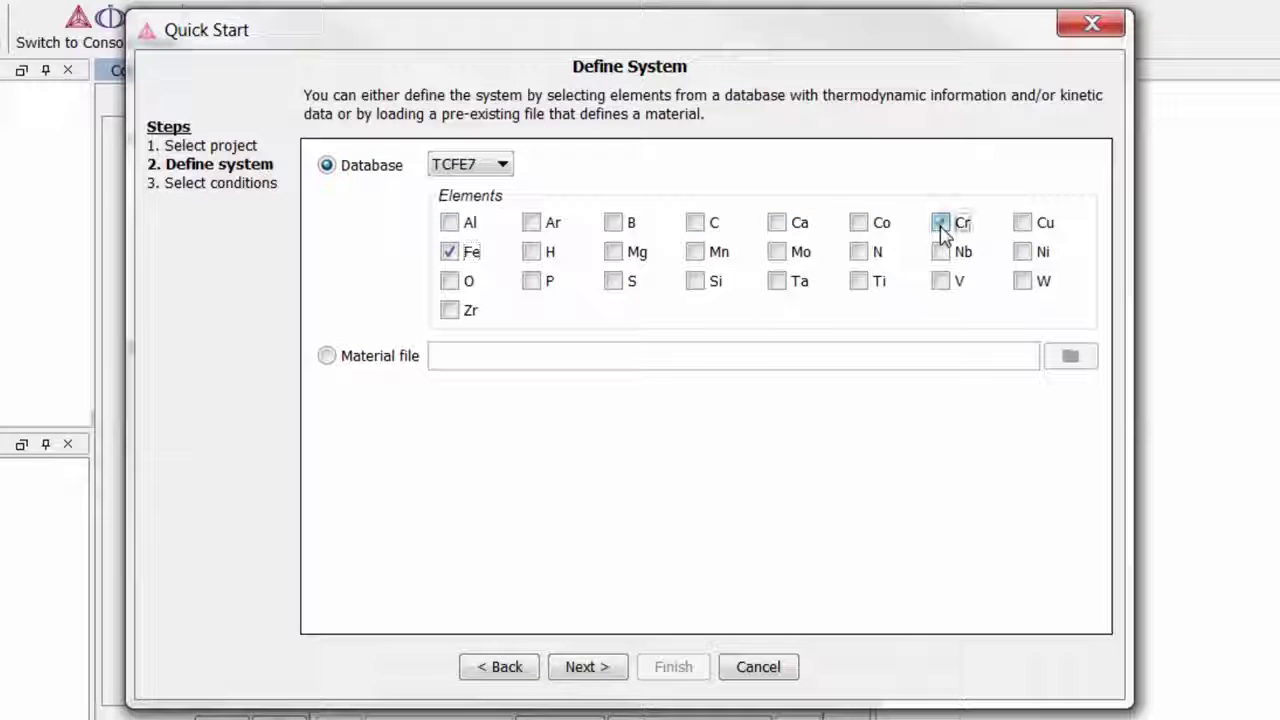
pyautogui.click(1022, 252)
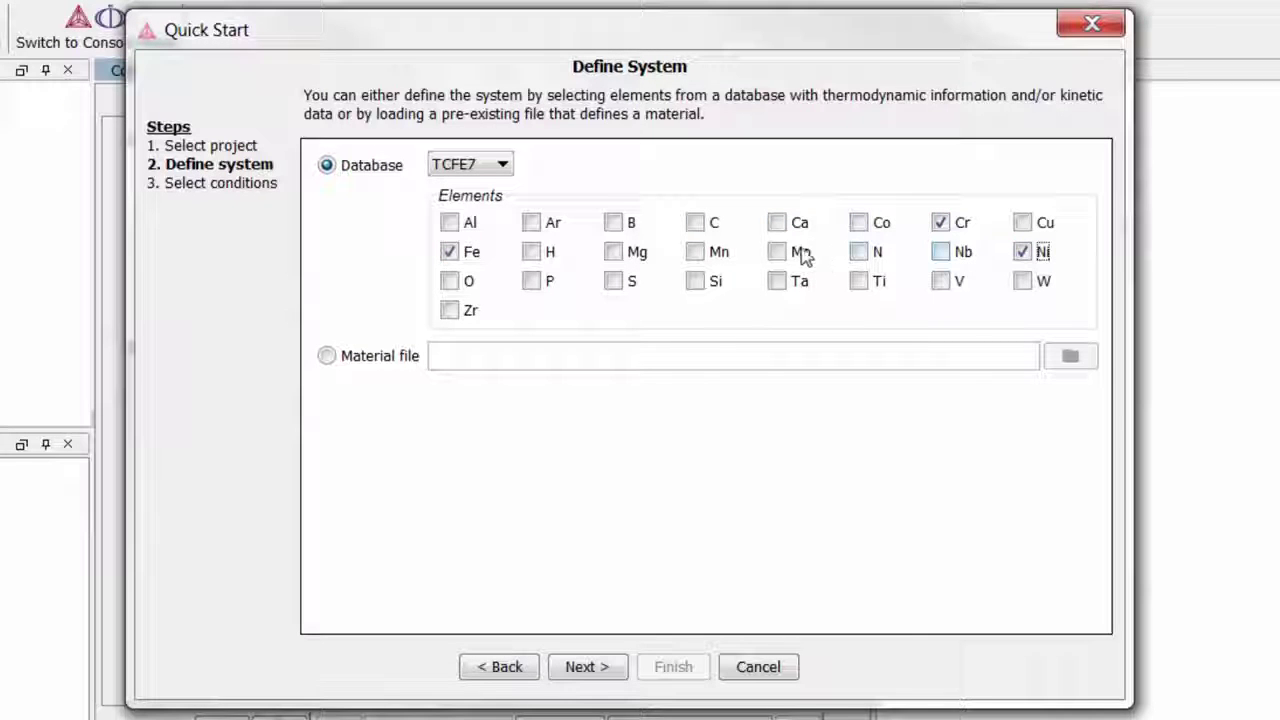
pyautogui.click(780, 253)
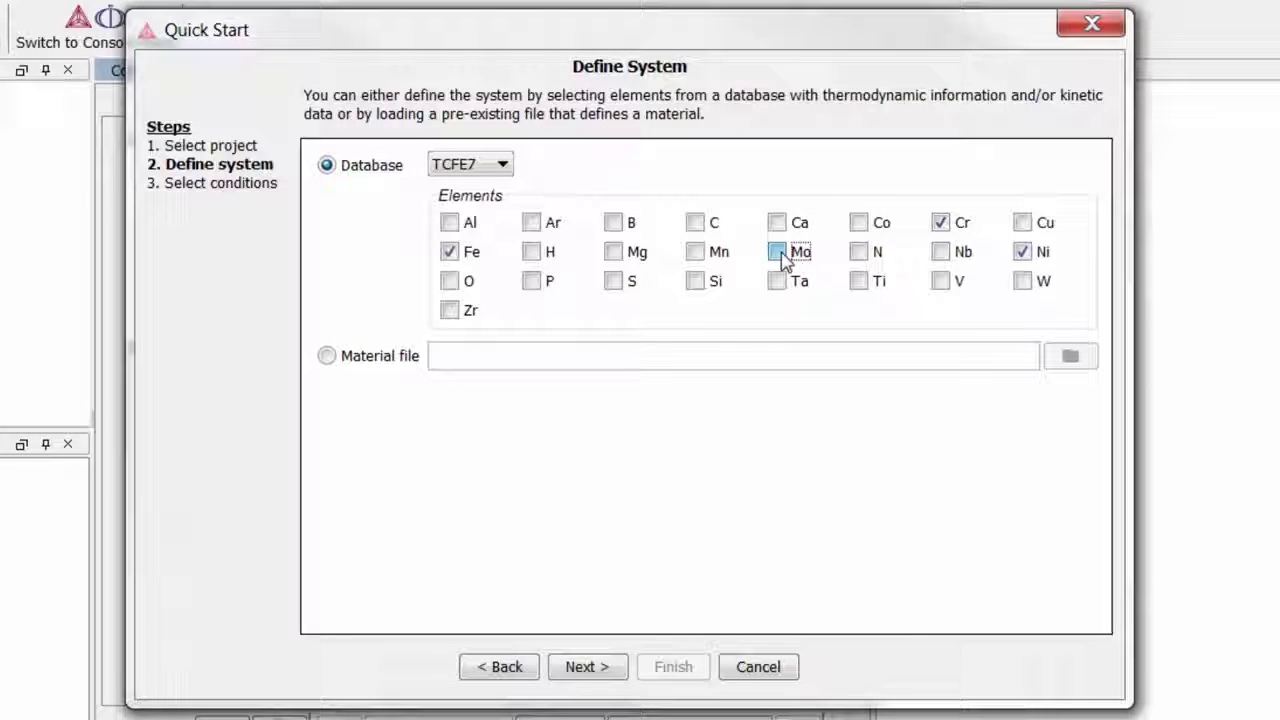
pyautogui.click(697, 256)
pyautogui.click(695, 283)
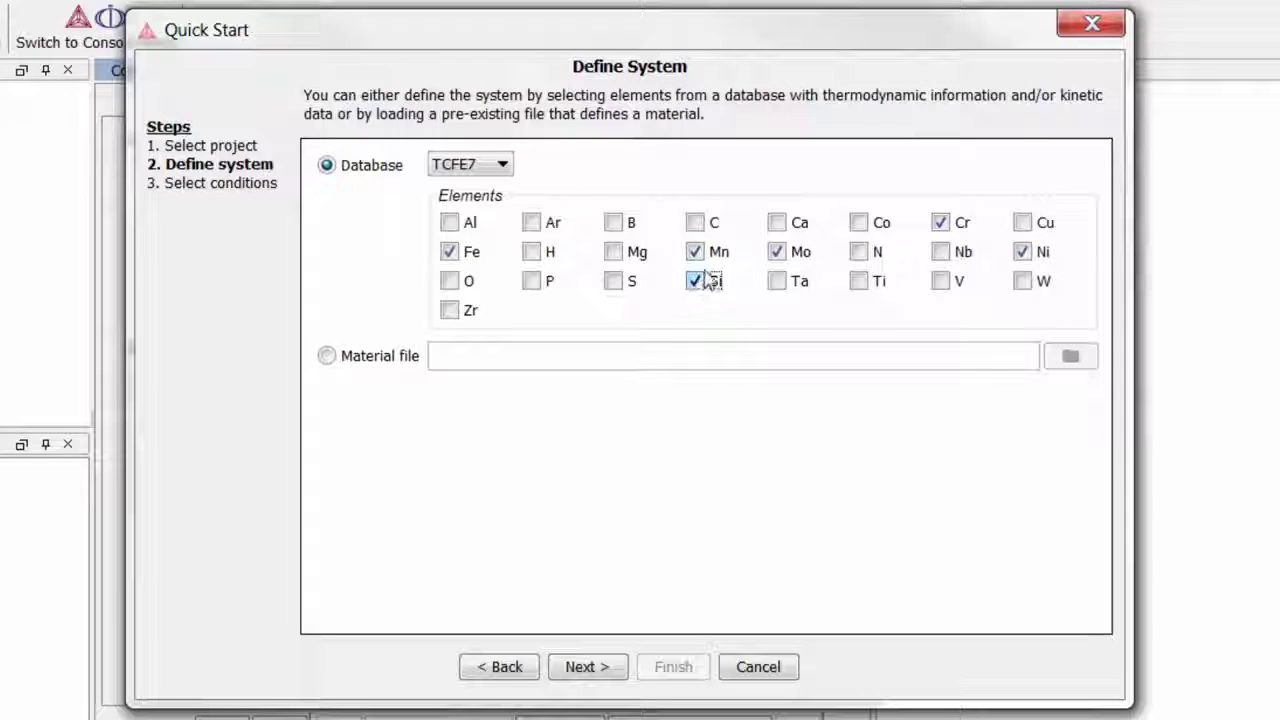
pyautogui.click(697, 224)
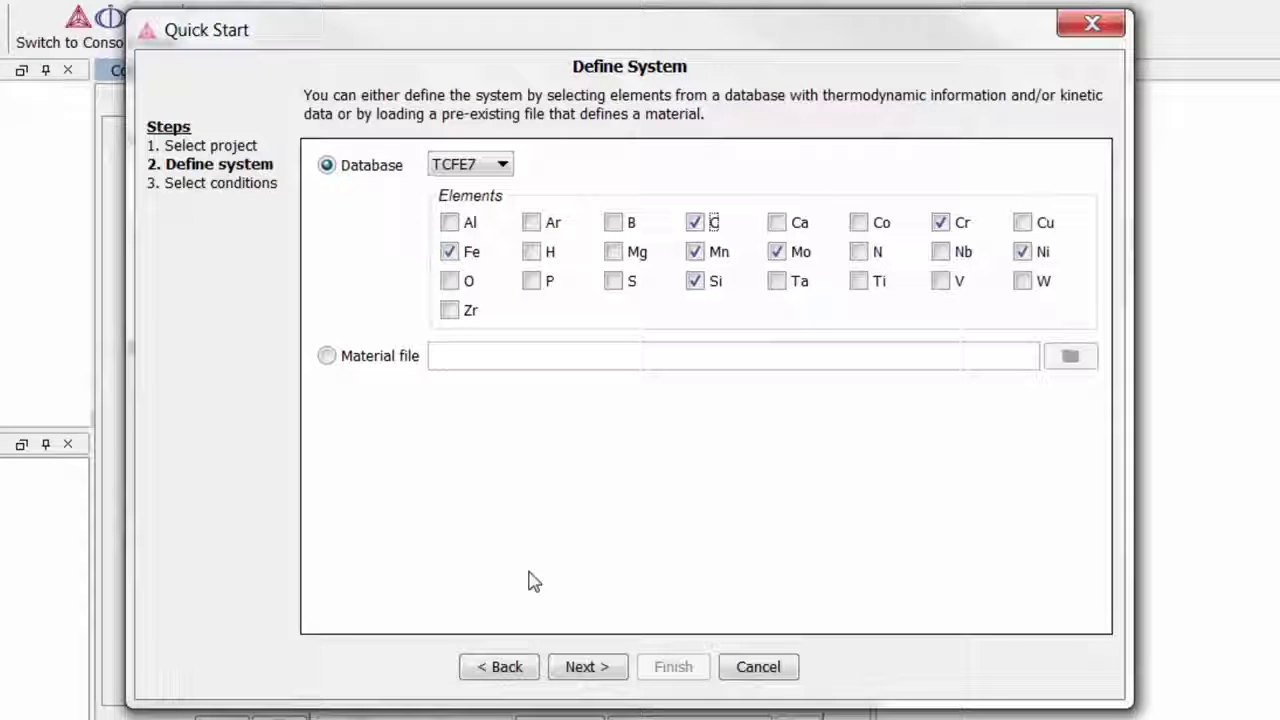
# Step: Continue to the calculation conditions and choose mass percent as the composition unit
pyautogui.click(587, 667)
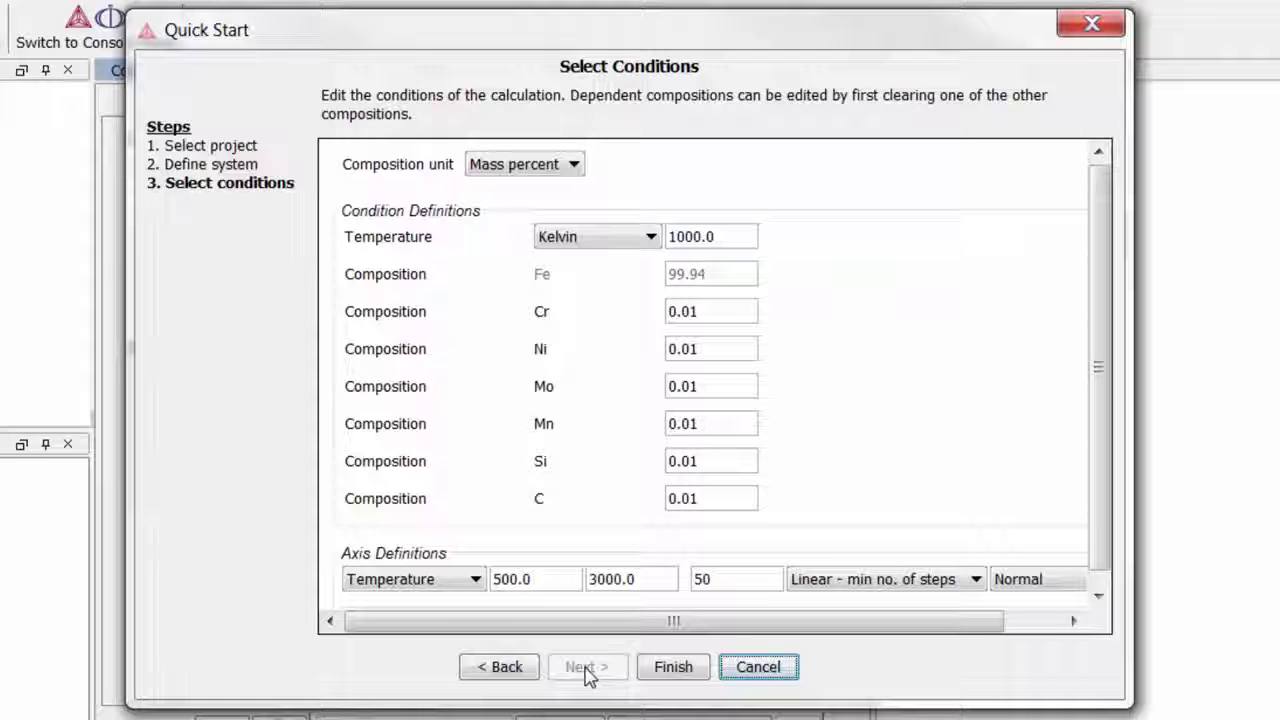
pyautogui.click(572, 166)
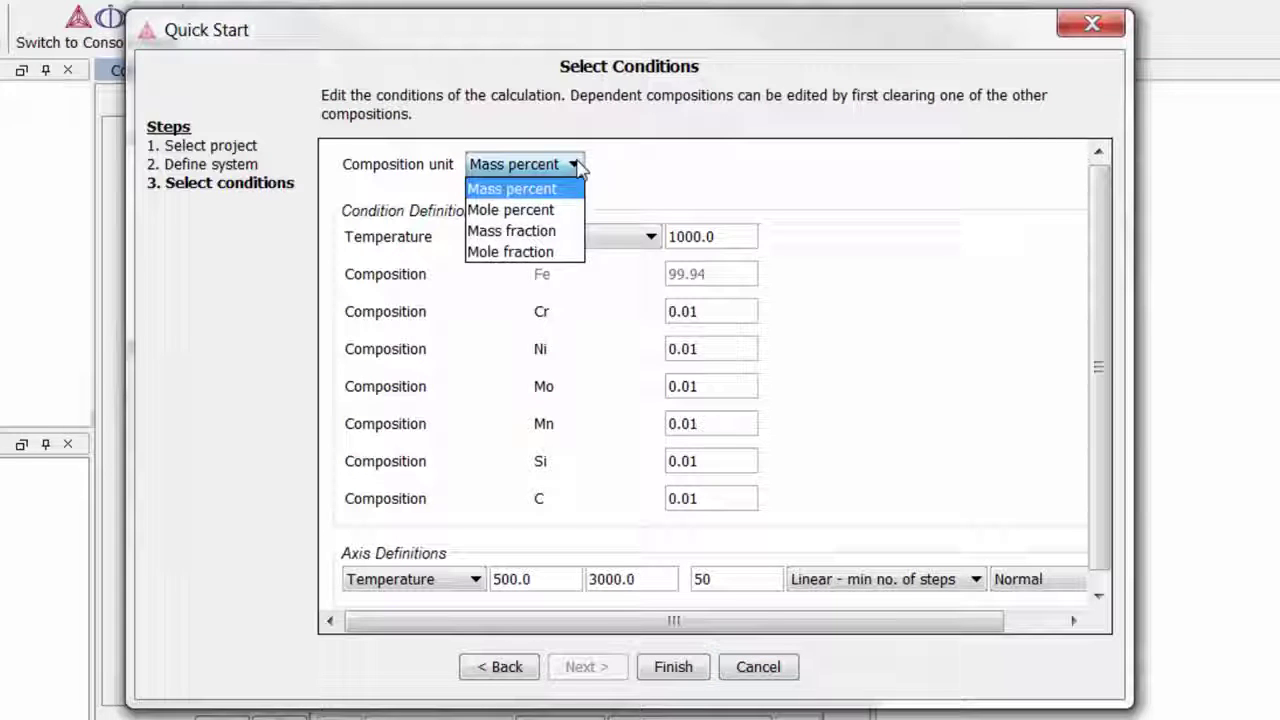
pyautogui.click(540, 190)
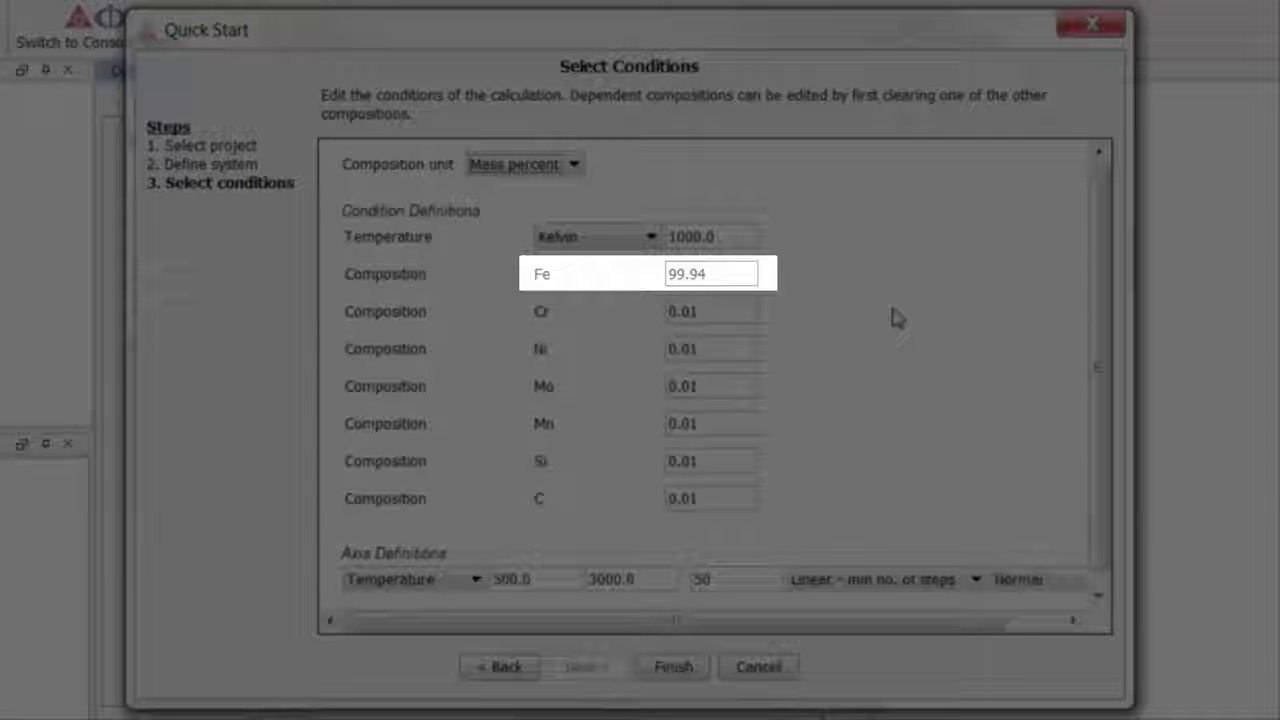
# Step: Try making Cr the dependent component by clearing its composition and entering 0.03 for Fe, then remove the Fe entry
pyautogui.click(728, 312)
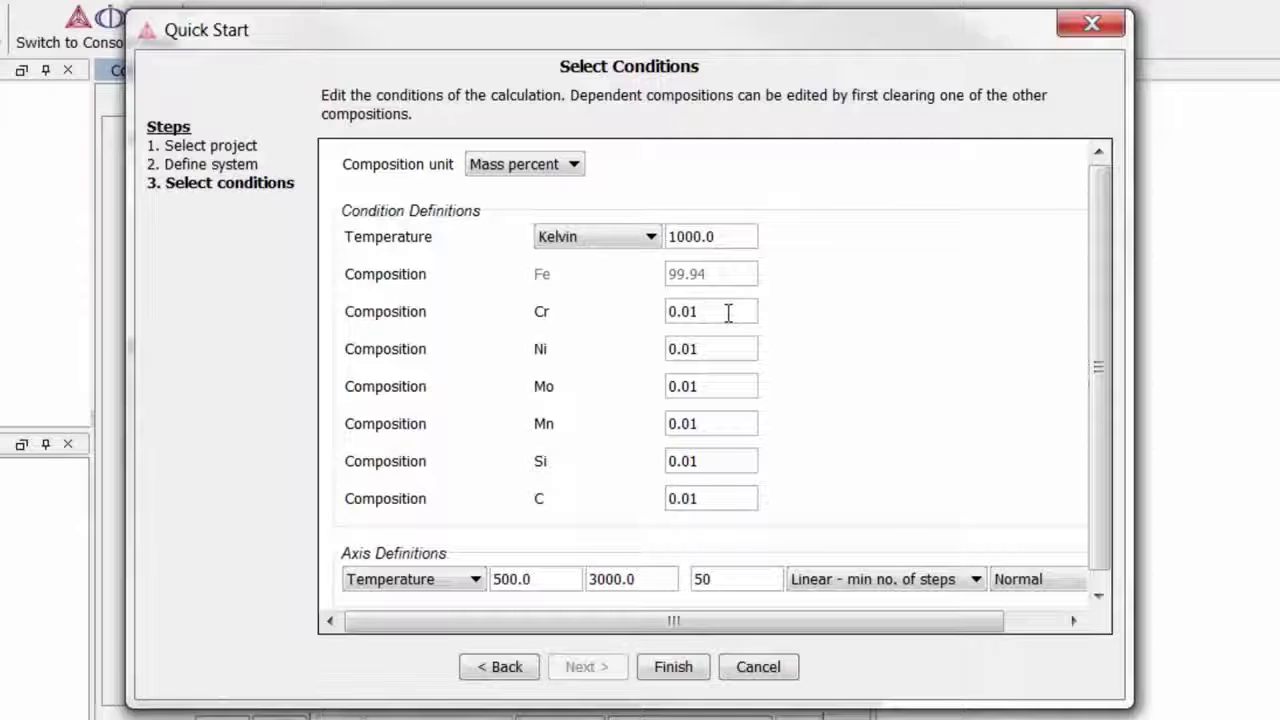
pyautogui.press('BackSpace')
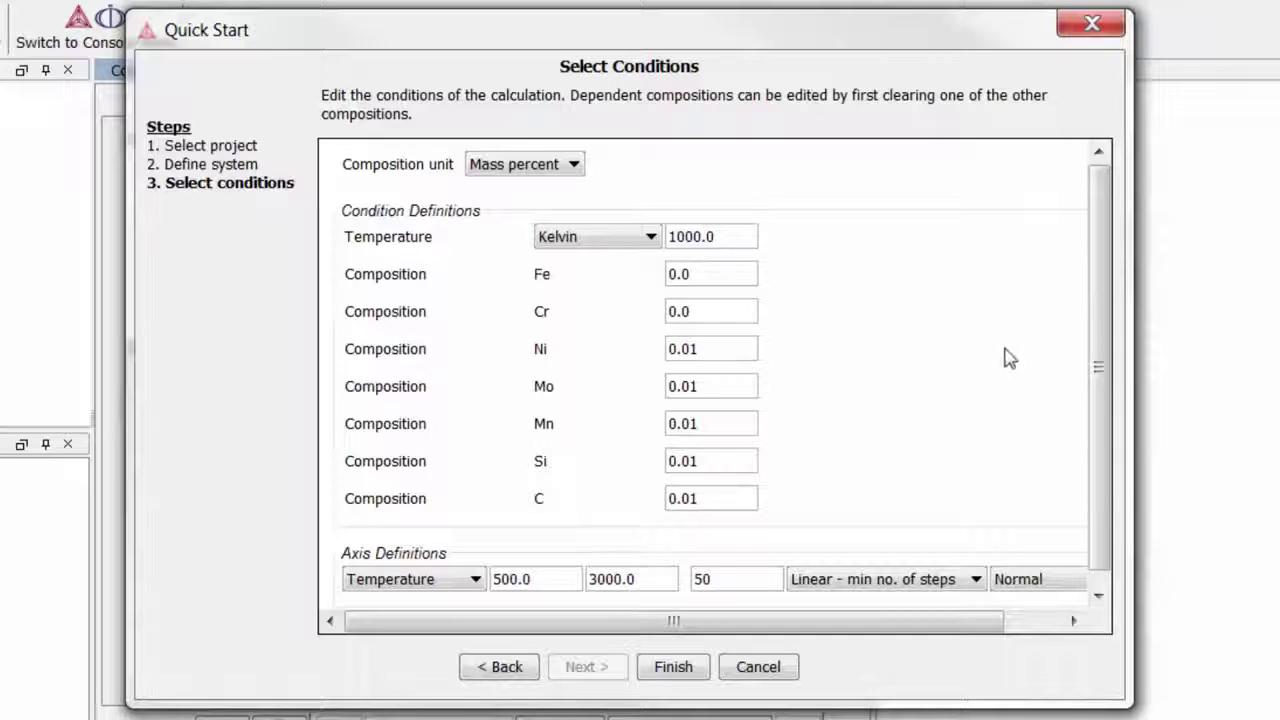
pyautogui.write('3')
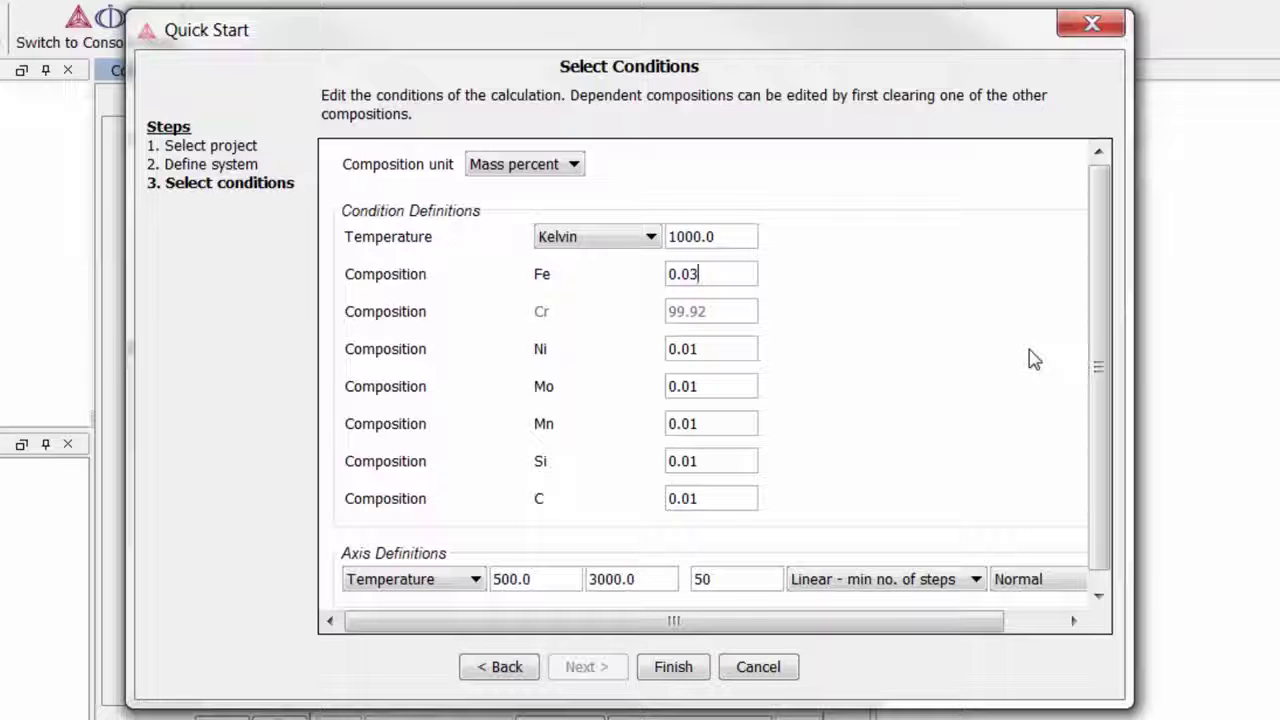
pyautogui.press('BackSpace')
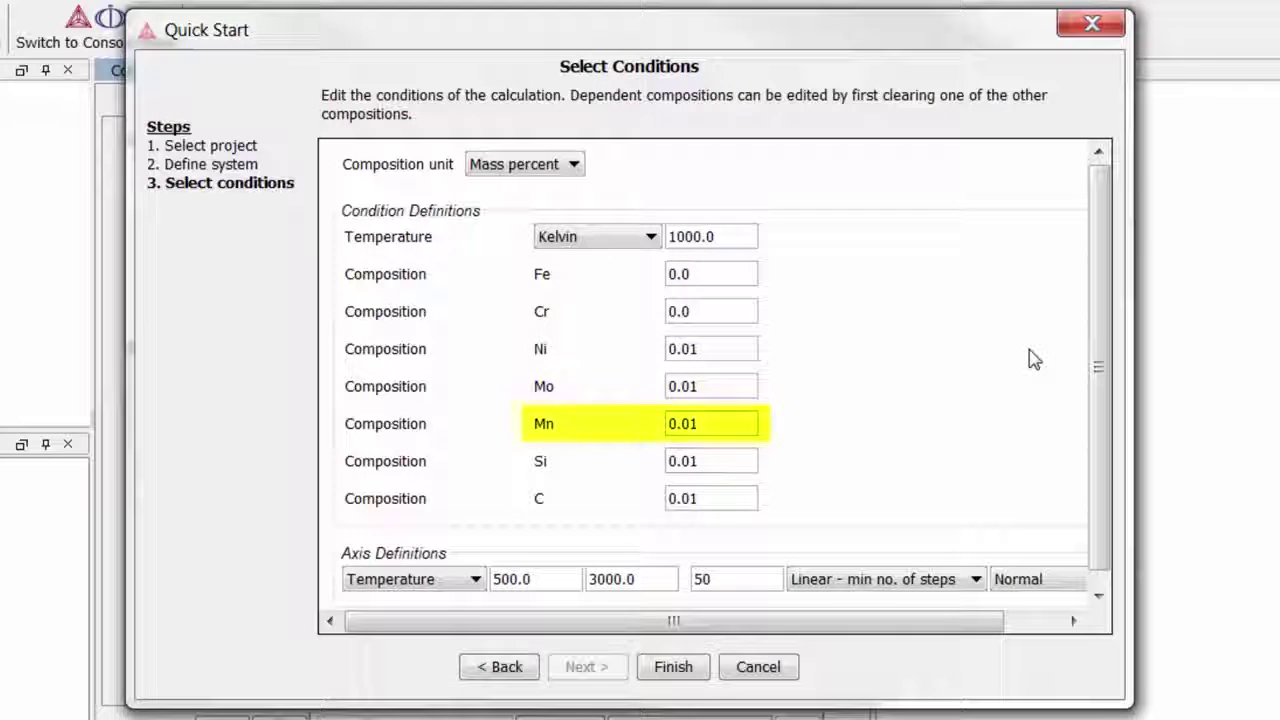
# Step: Set the compositions to 18 mass percent Cr, 8 Ni and 0.6 Mo
pyautogui.click(714, 311)
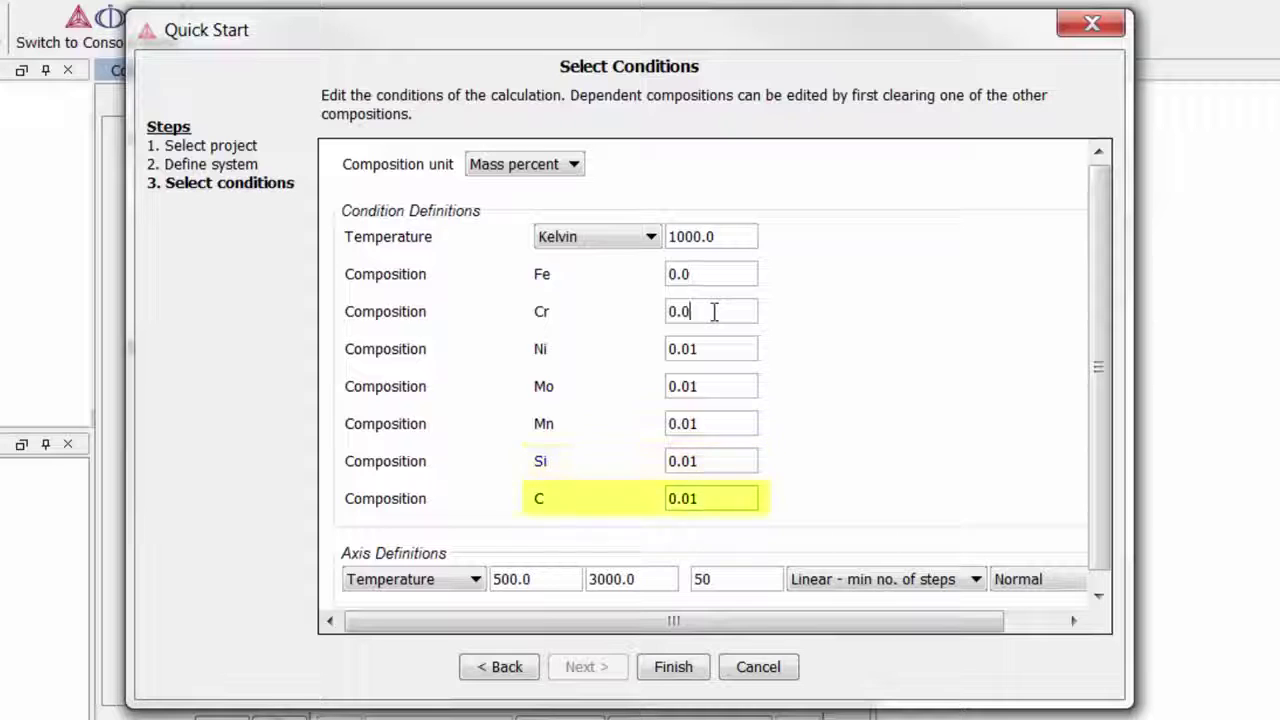
pyautogui.doubleClick(714, 311)
pyautogui.write('1')
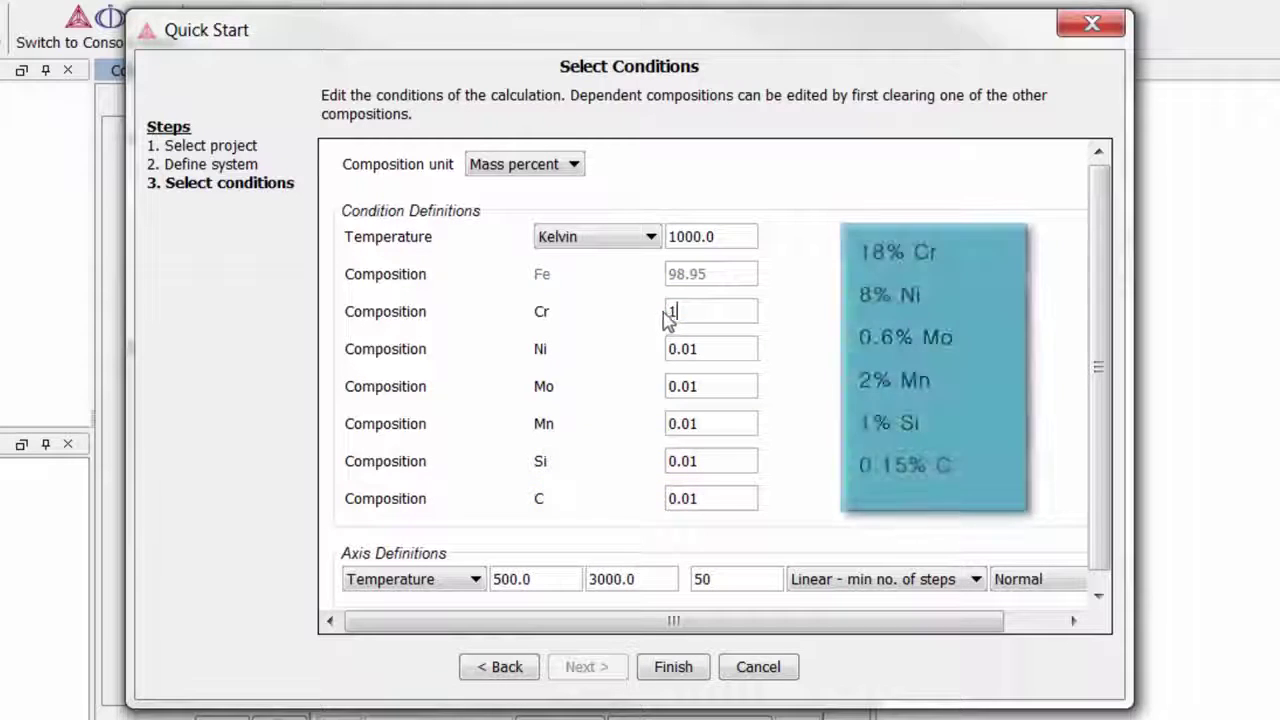
pyautogui.write('8')
pyautogui.doubleClick(700, 348)
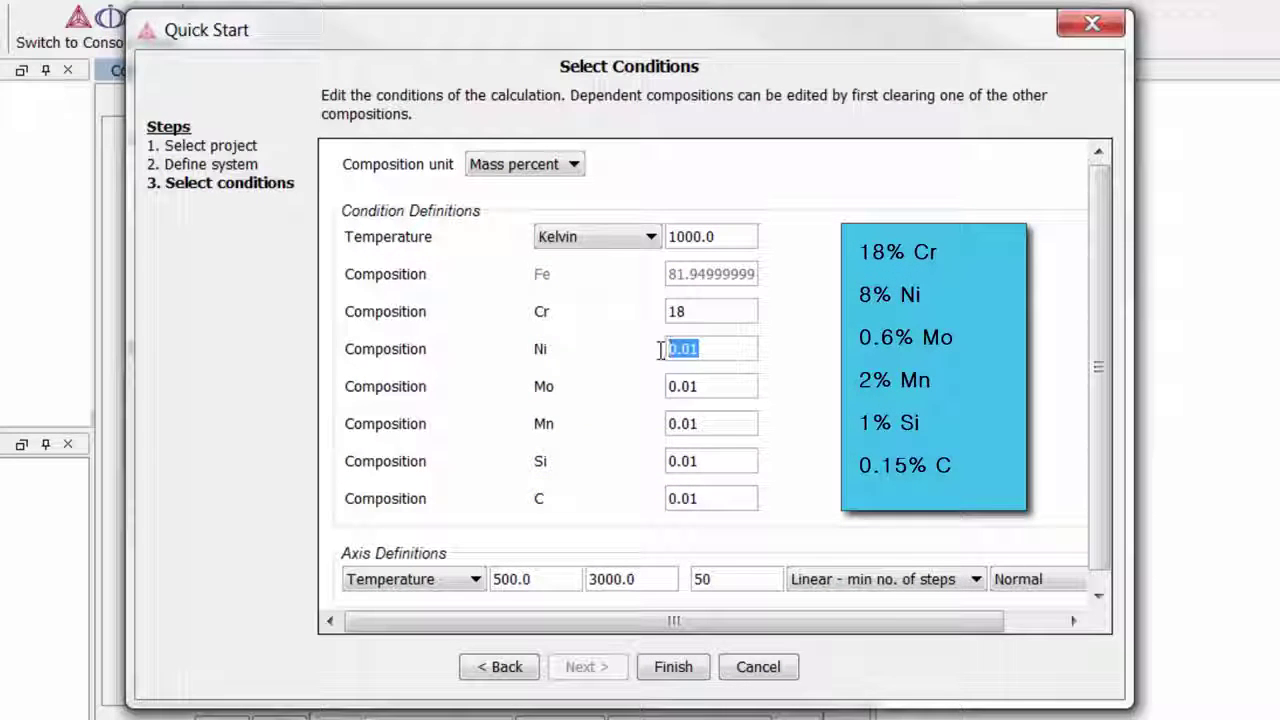
pyautogui.write('8')
pyautogui.moveTo(708, 385); pyautogui.dragTo(655, 386)
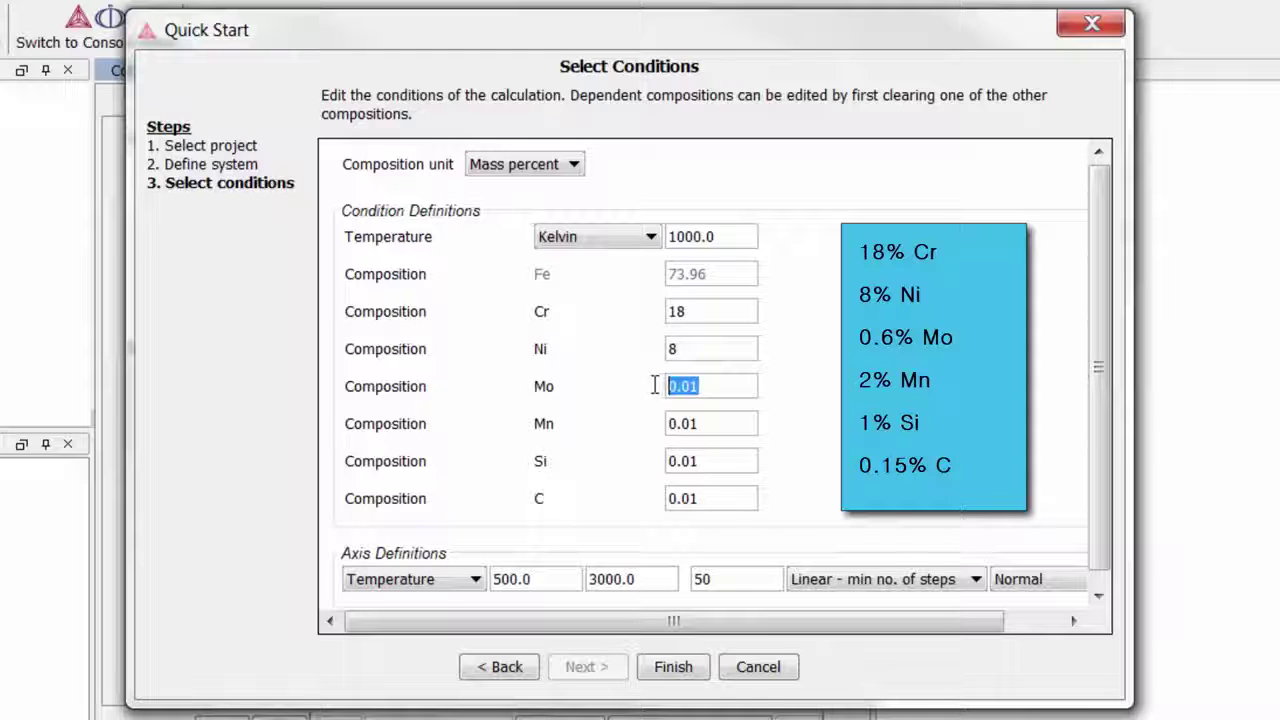
pyautogui.press('BackSpace')
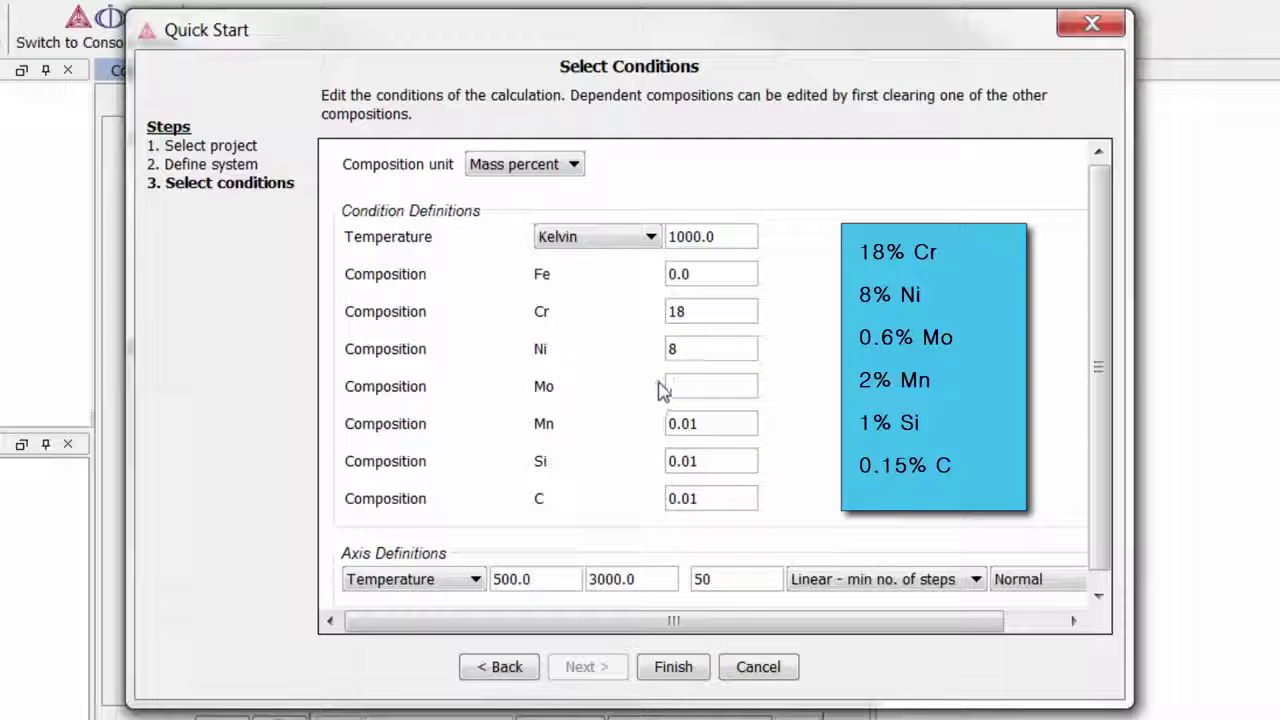
pyautogui.write('.6')
# Step: Set the compositions to 2 mass percent Mn, 1 Si and 0.15 C
pyautogui.moveTo(700, 423); pyautogui.dragTo(655, 426)
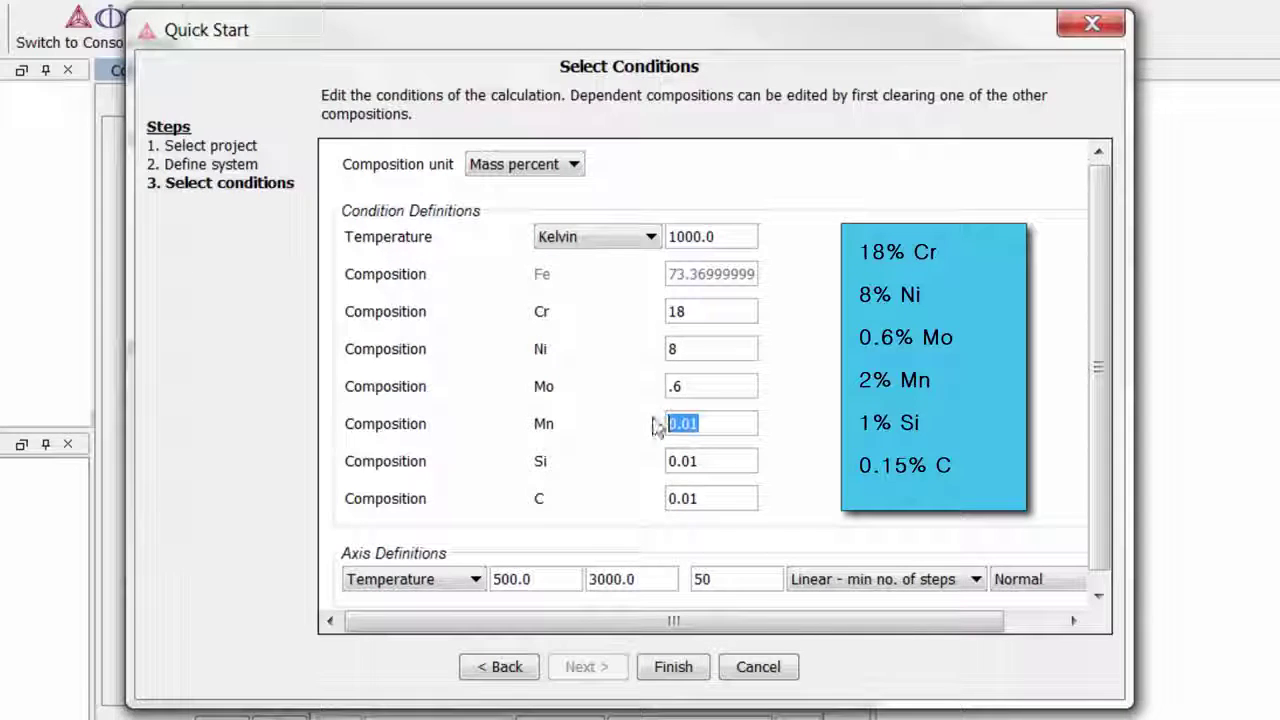
pyautogui.write('2')
pyautogui.moveTo(705, 461); pyautogui.dragTo(646, 466)
pyautogui.write('1')
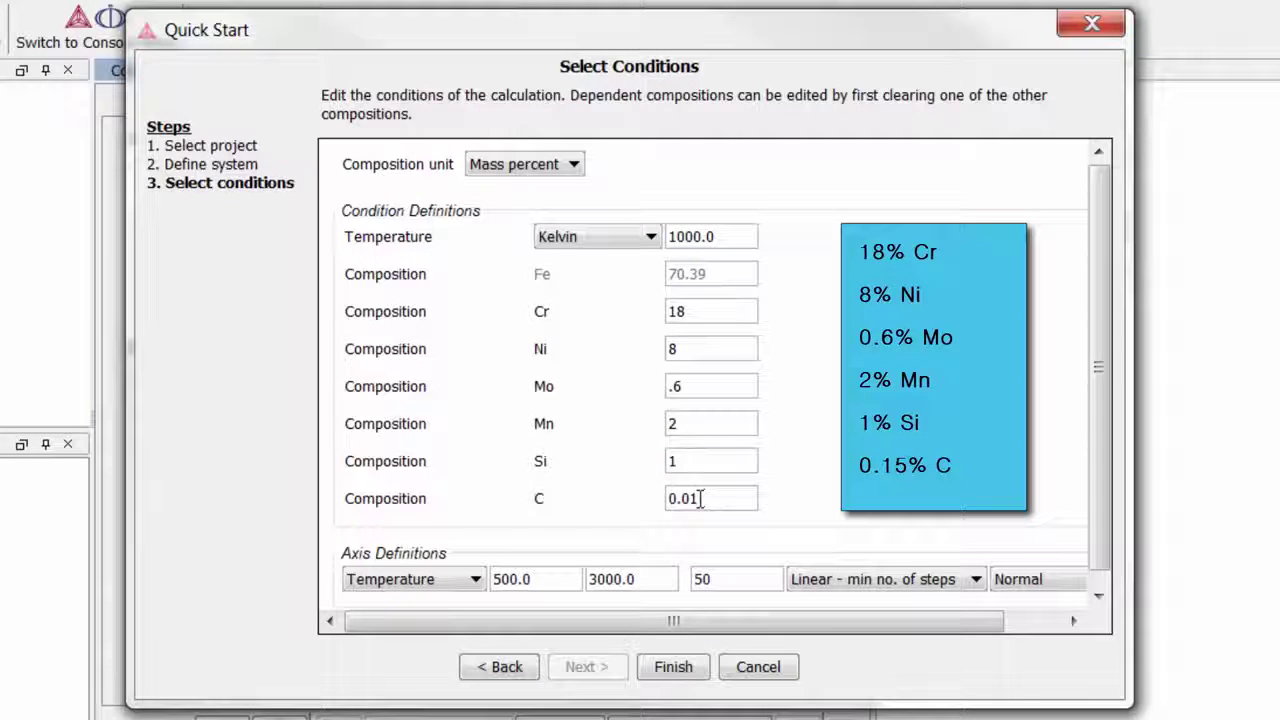
pyautogui.moveTo(703, 498); pyautogui.dragTo(661, 499)
pyautogui.write('.15')
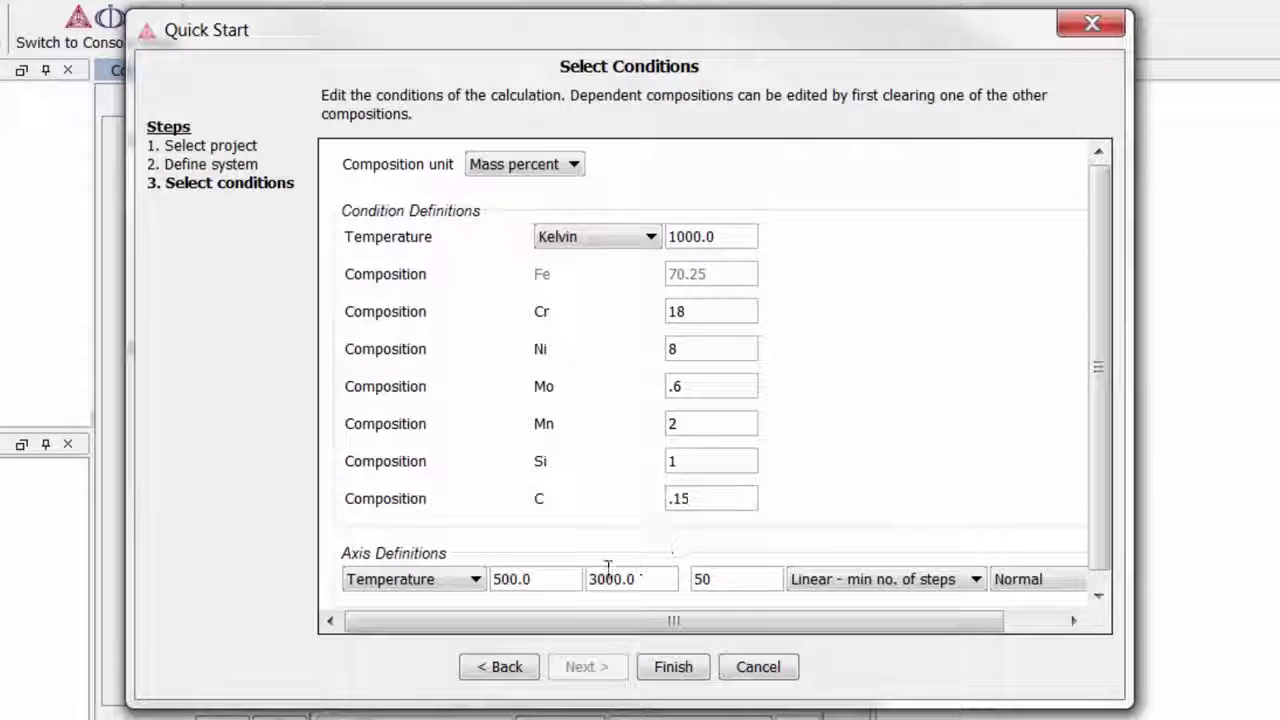
# Step: Set the temperature axis maximum to 1750 K and finish the wizard to run the calculation
pyautogui.click(597, 579)
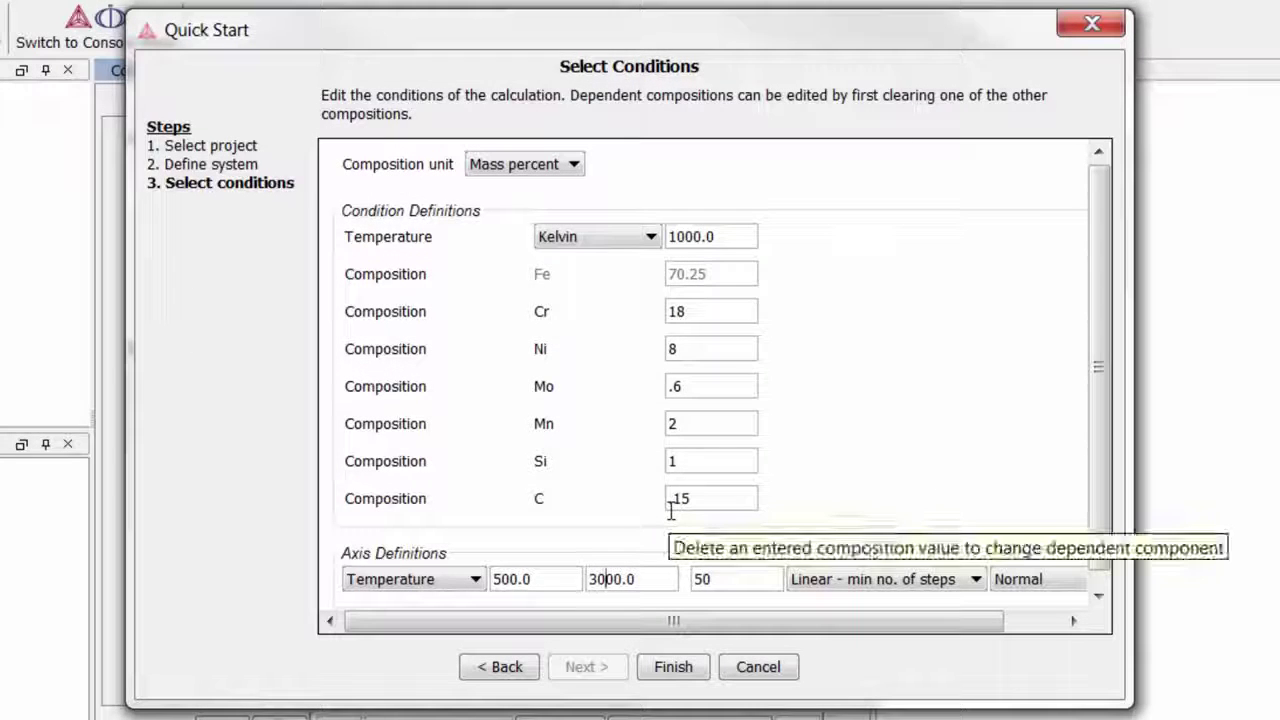
pyautogui.press('Delete')
pyautogui.press('Delete')
pyautogui.press('BackSpace')
pyautogui.write('175')
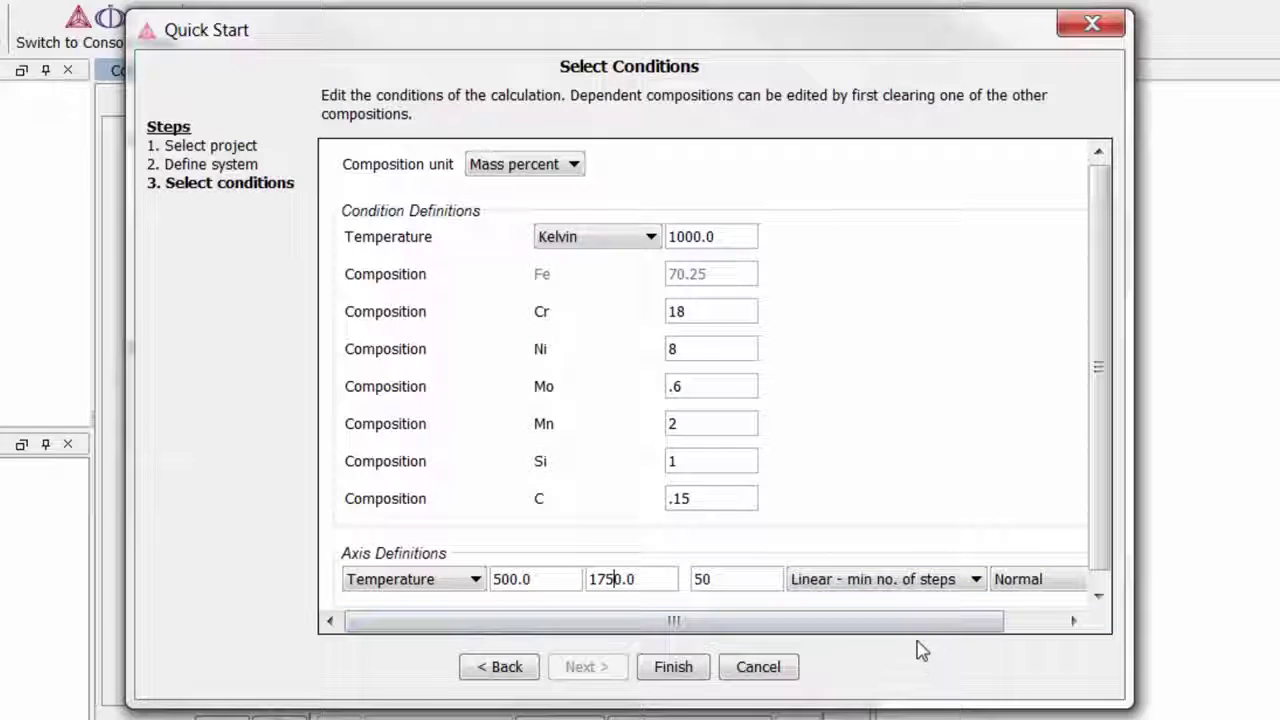
pyautogui.moveTo(919, 627); pyautogui.dragTo(880, 645)
pyautogui.click(677, 668)
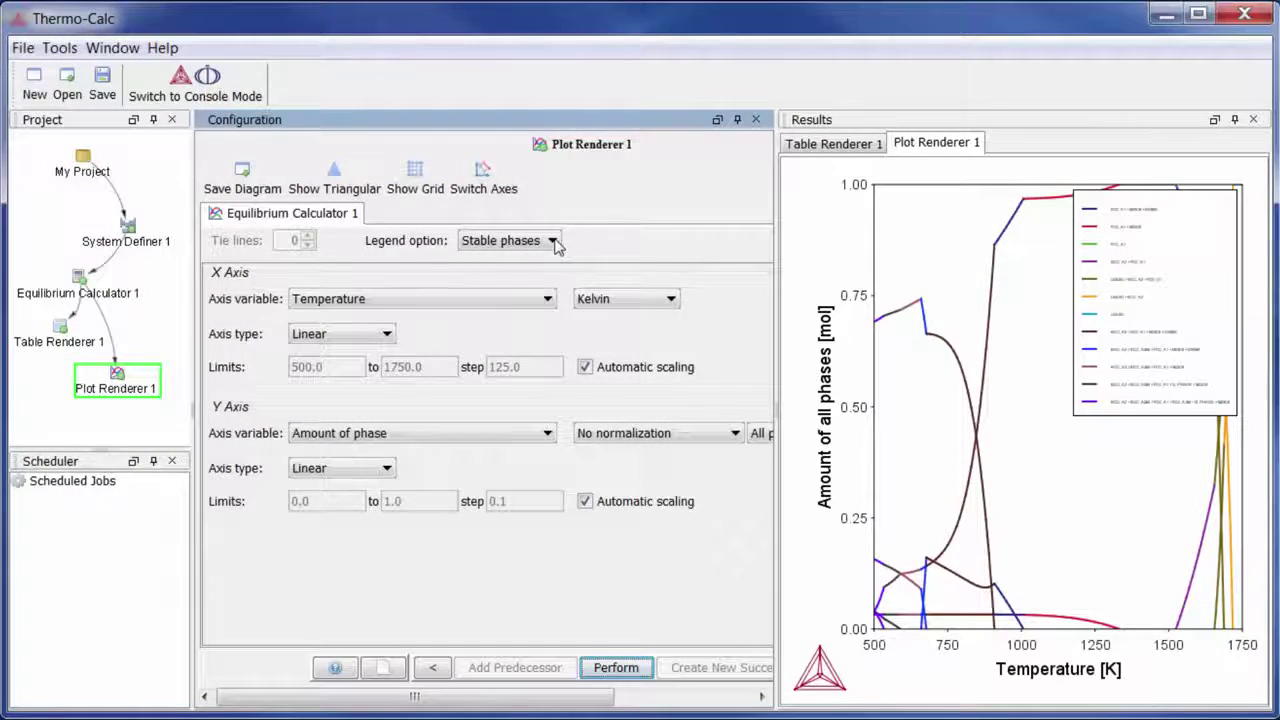
# Step: Set the plot's legend option to Axis quantity and perform the plot again
pyautogui.click(553, 242)
pyautogui.click(532, 273)
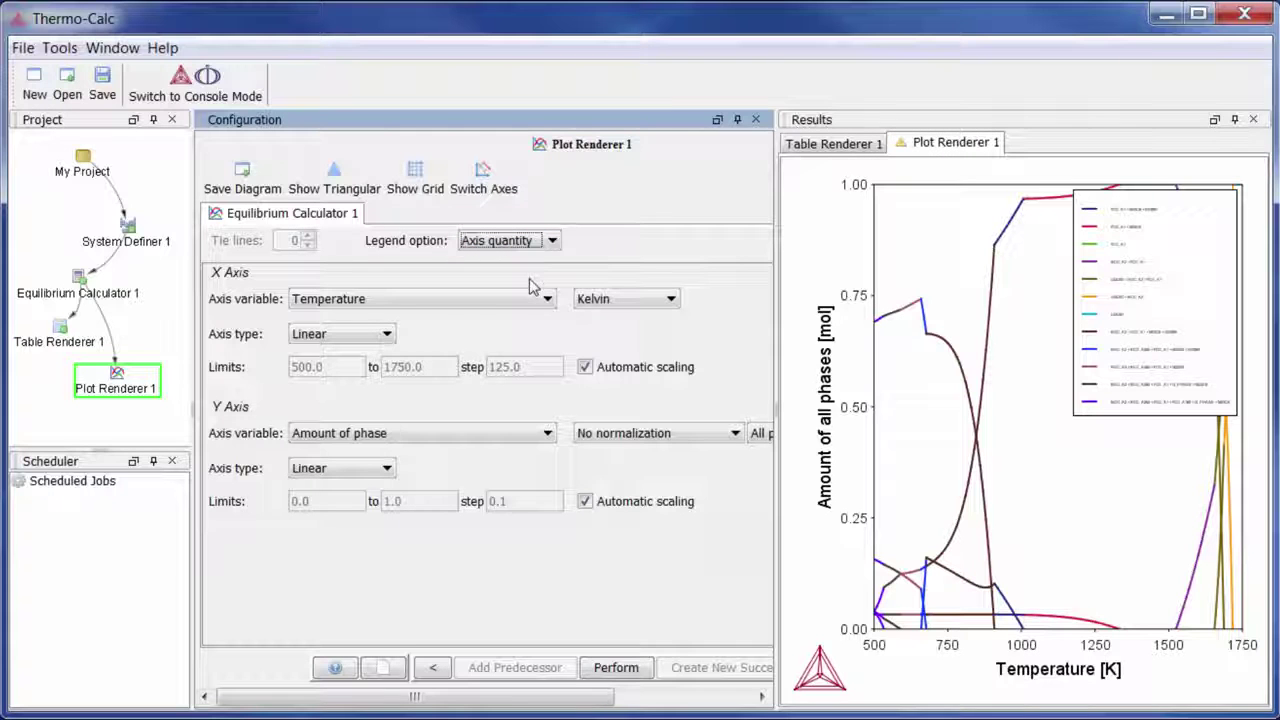
pyautogui.click(617, 668)
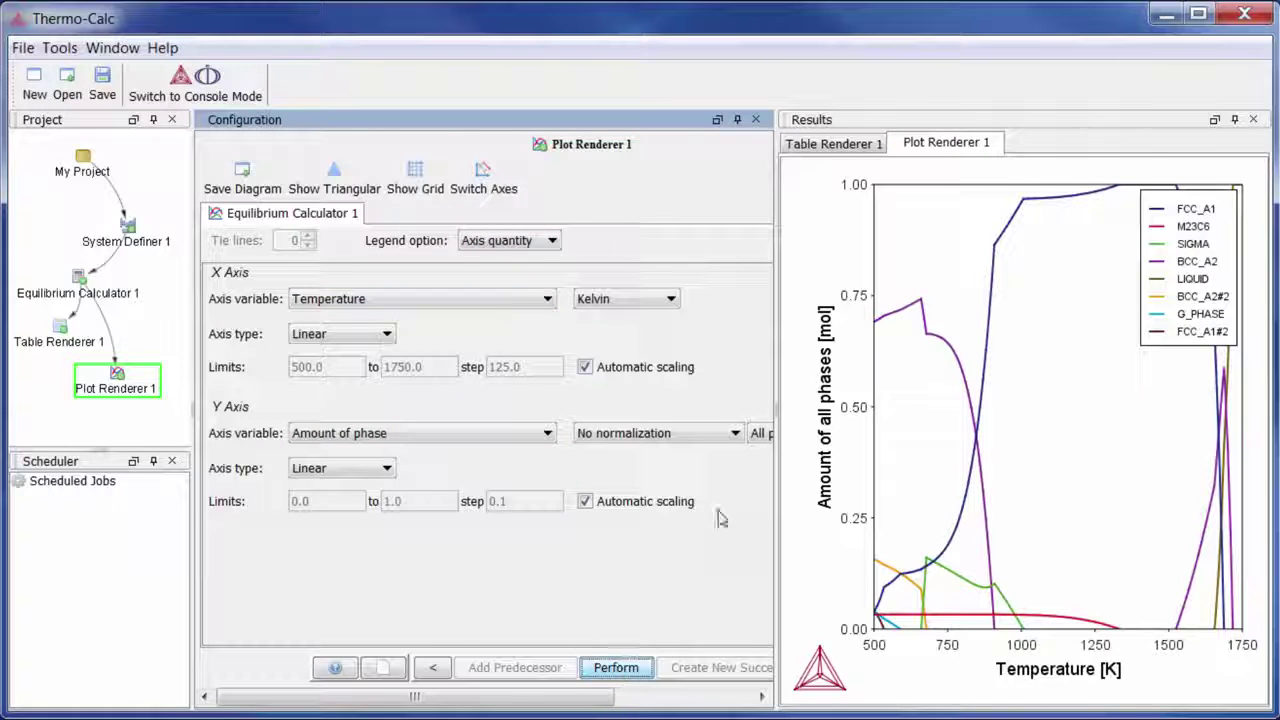
# Step: Enlarge the plot area and change the BCC_A2 curve's colour to a pinkish red
pyautogui.moveTo(781, 412); pyautogui.dragTo(659, 410)
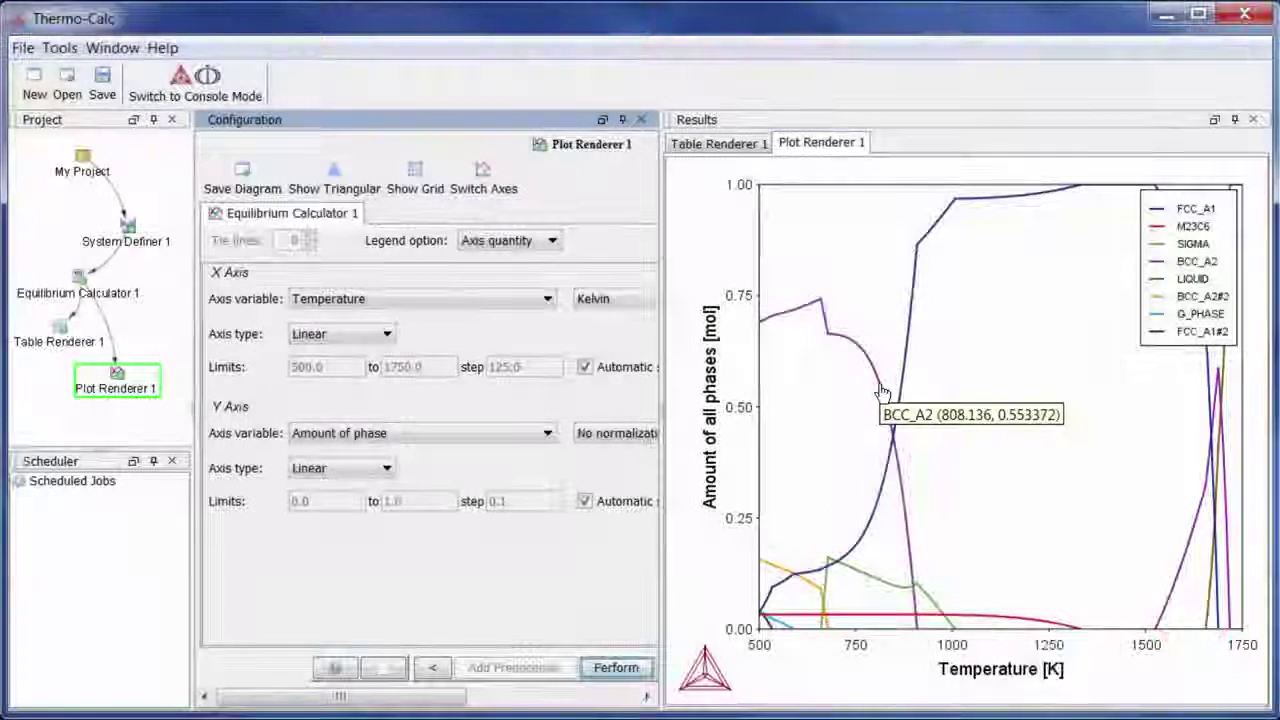
pyautogui.click(890, 472)
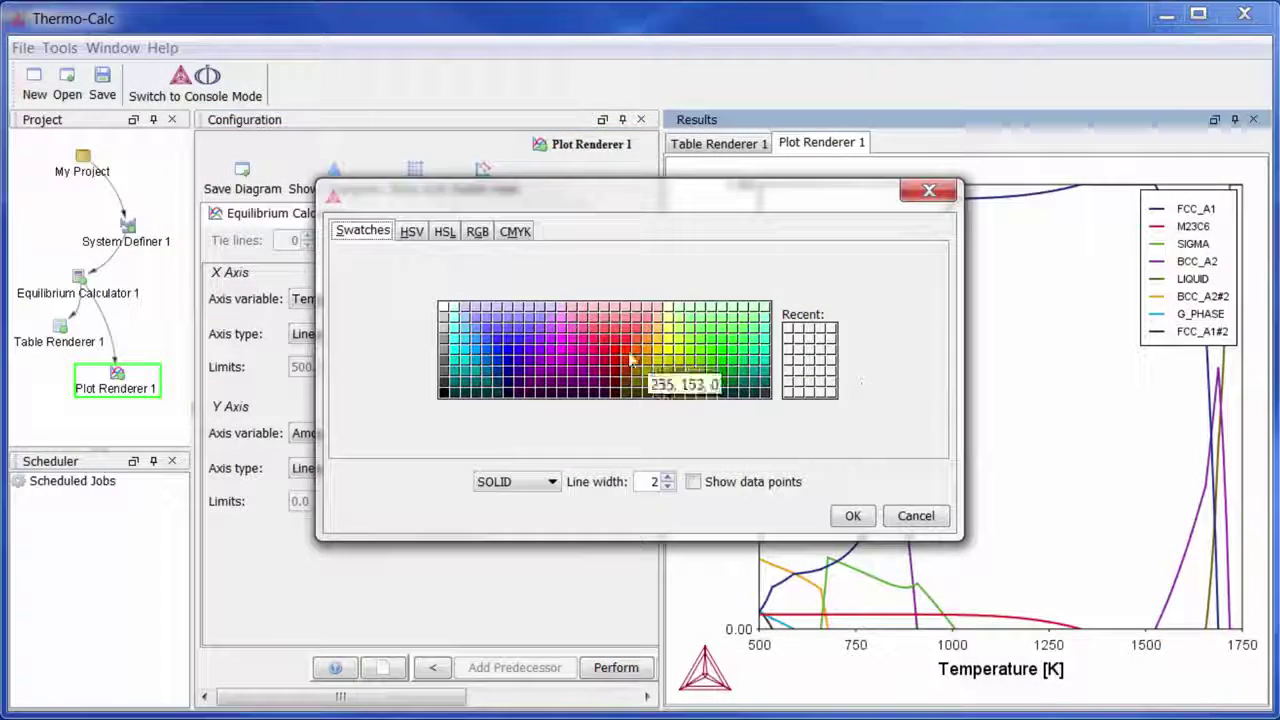
pyautogui.click(597, 348)
pyautogui.click(851, 516)
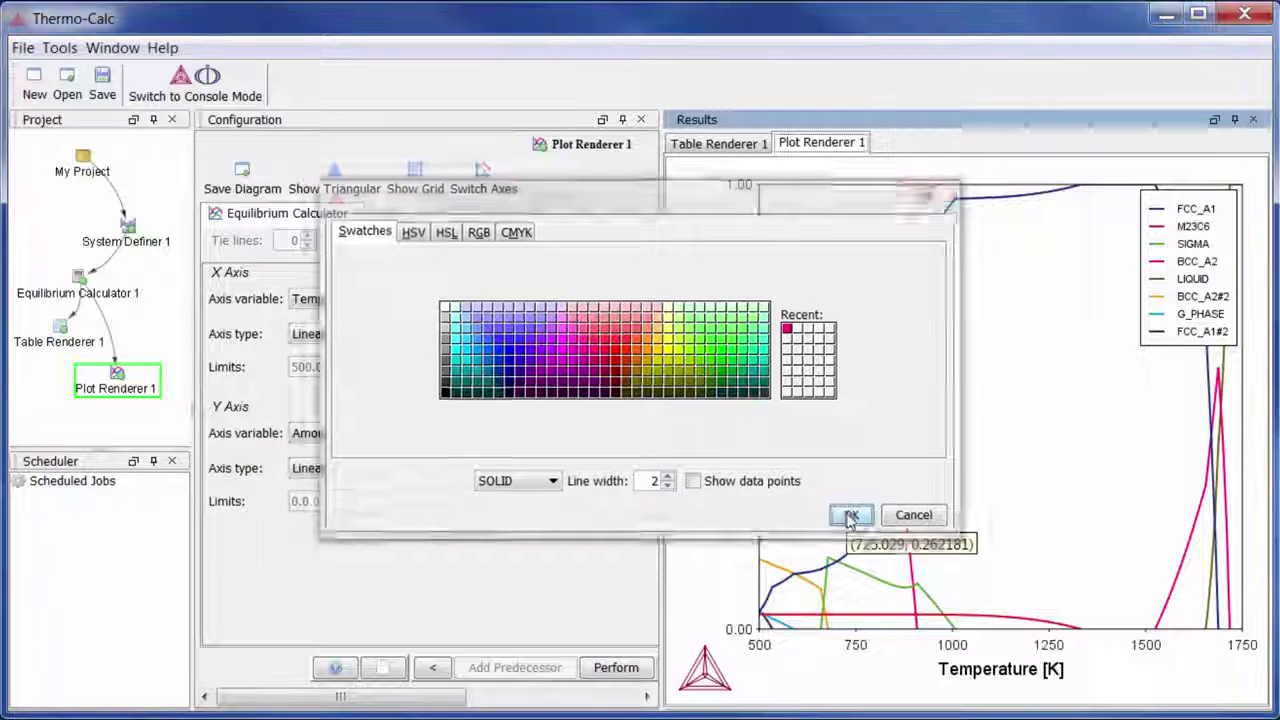
# Step: Examine the crossing of the FCC_A1 and BCC_A2 curves near 850 K up close, and restore the full plot
pyautogui.moveTo(858, 386); pyautogui.dragTo(960, 470)
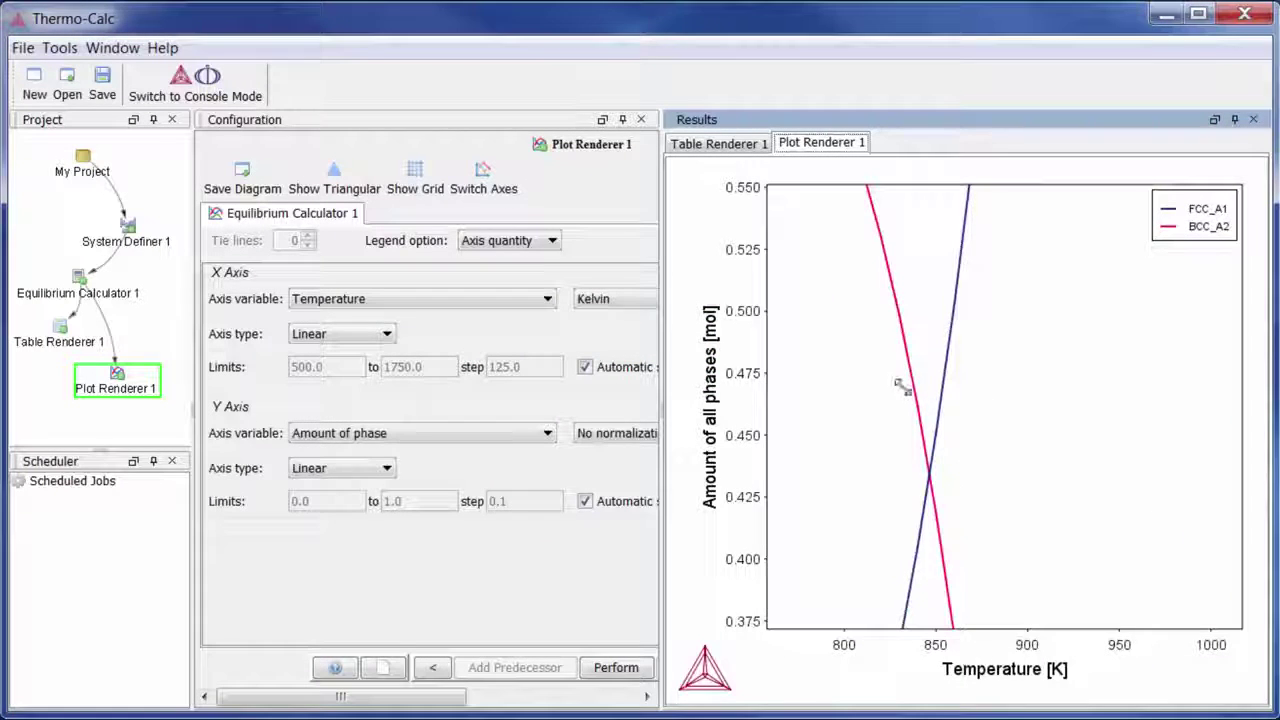
pyautogui.moveTo(900, 386); pyautogui.dragTo(860, 370)
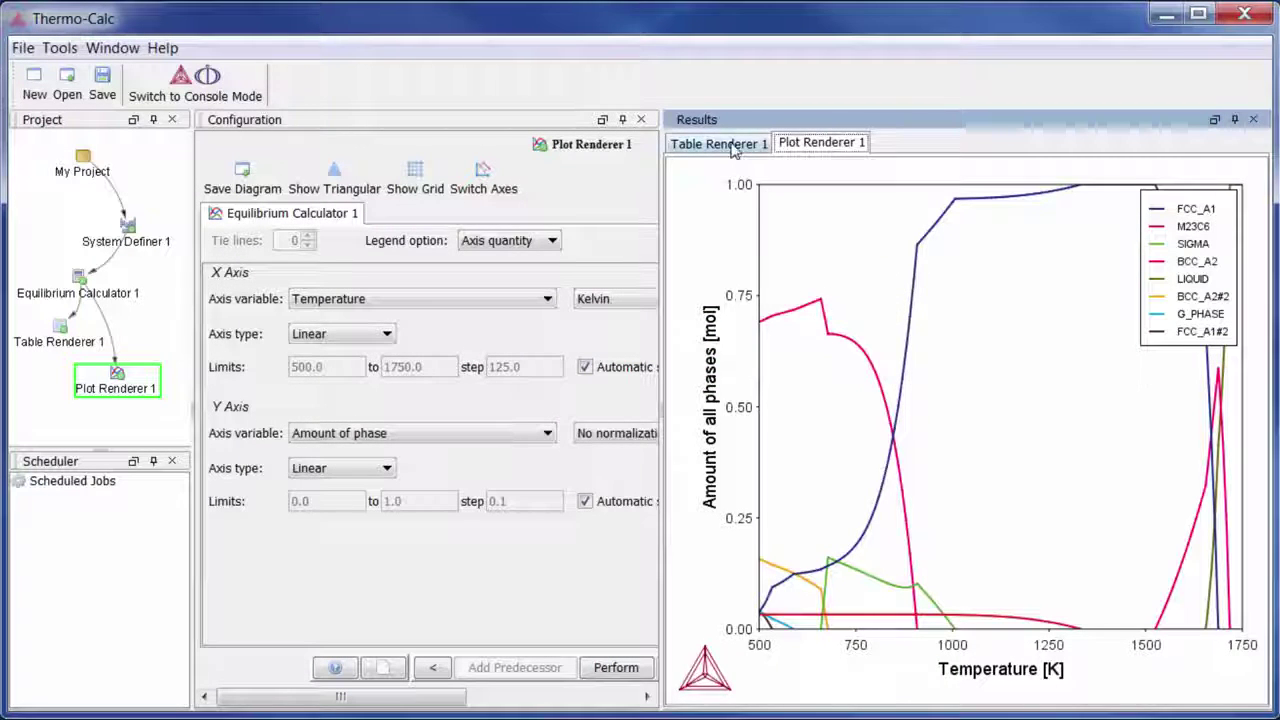
# Step: Show the tabulated results and view the options available for copying, saving or printing the table
pyautogui.click(718, 144)
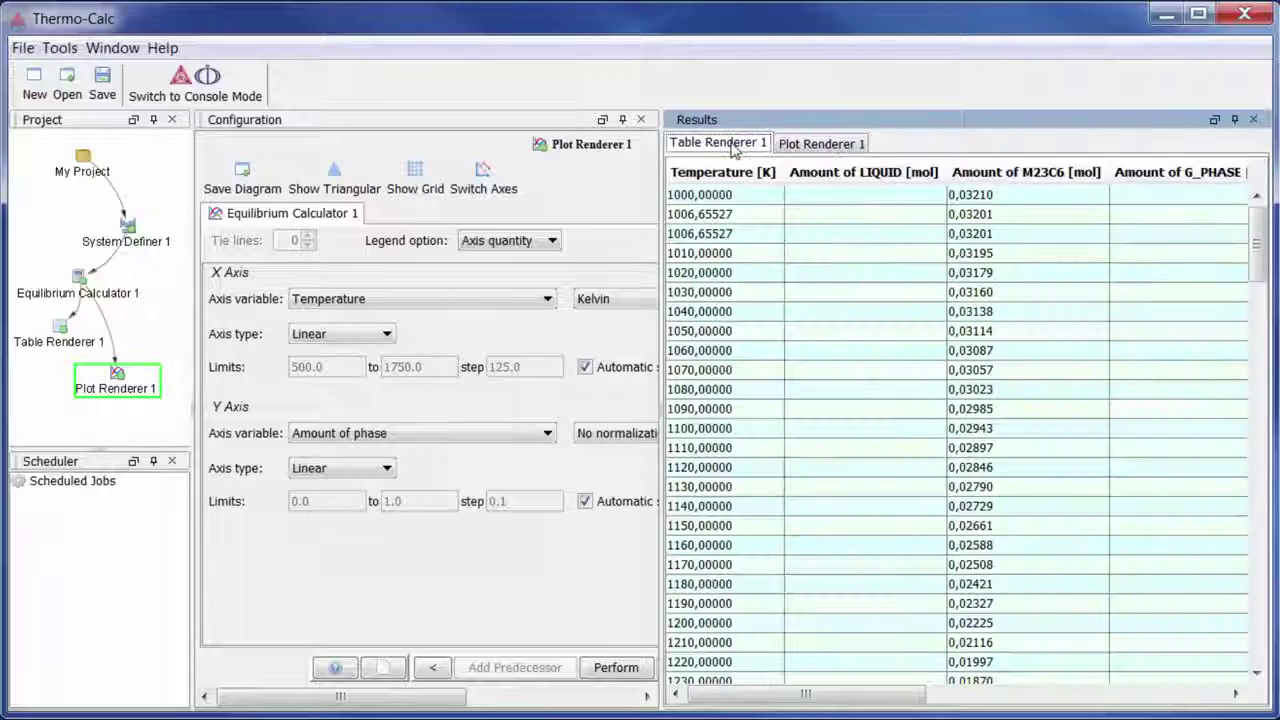
pyautogui.rightClick(860, 358)
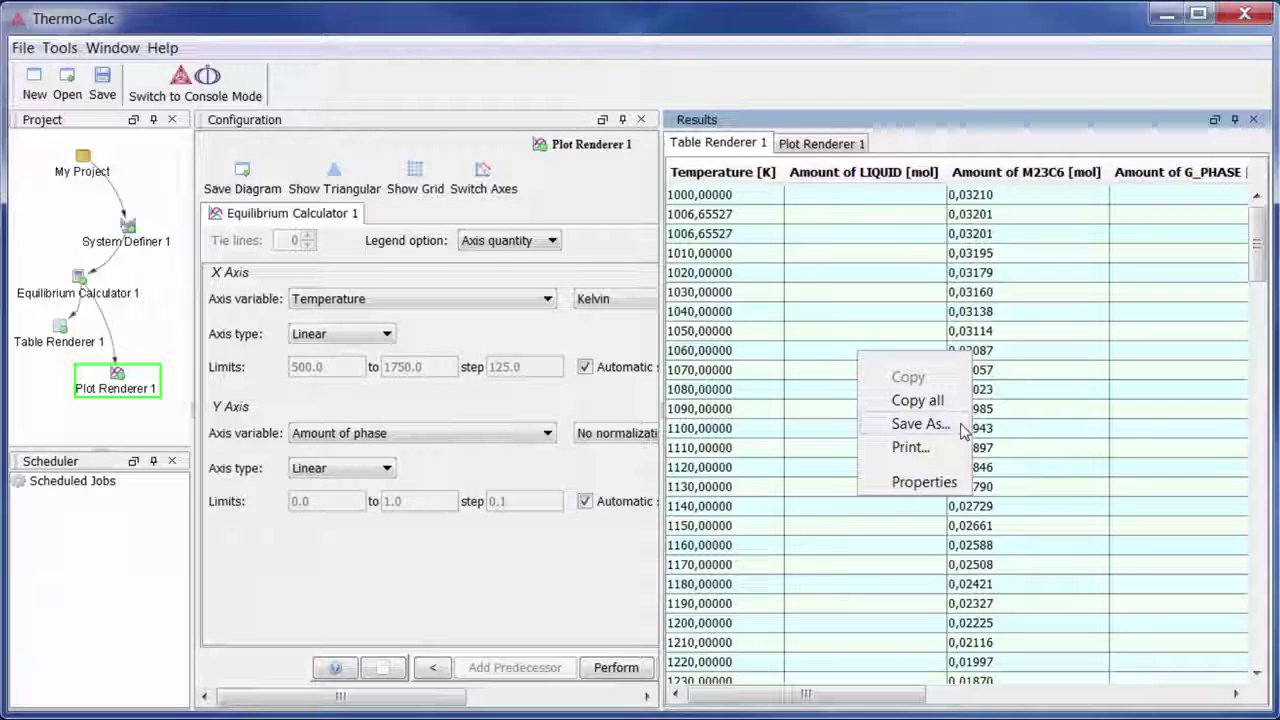
pyautogui.click(842, 418)
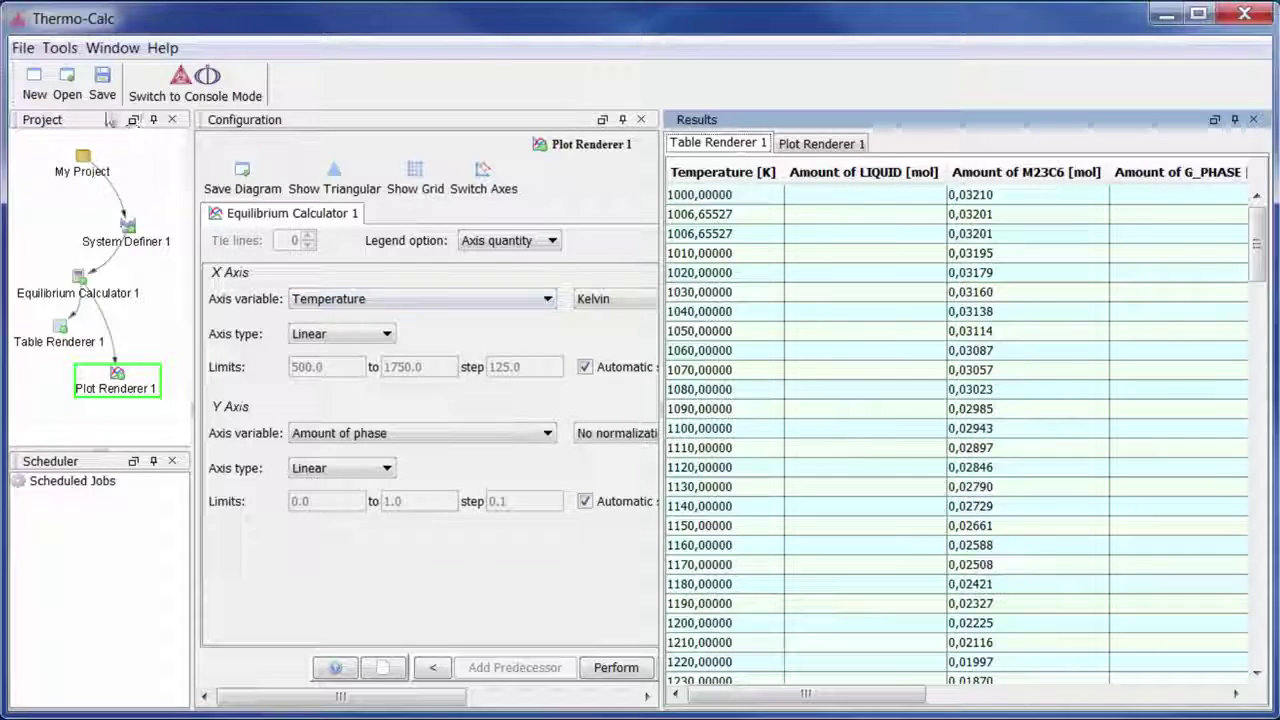